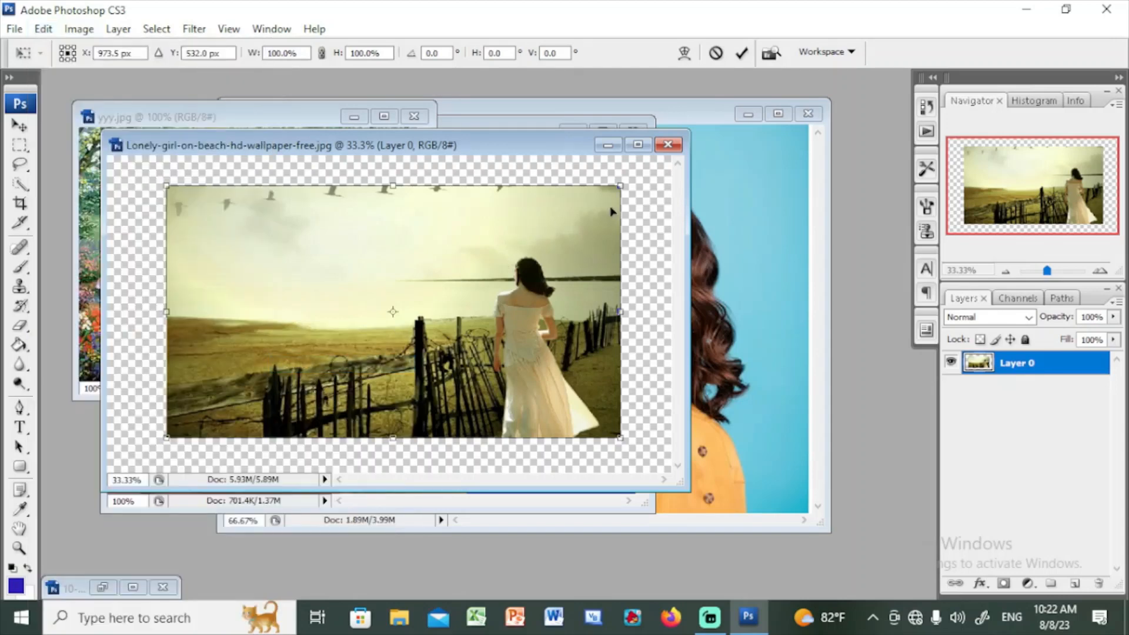
Scale the beach photo layer to about 101.2% width and 103% height, apply it, and shift the layer slightly left.
mouse_move(620, 186)
left_mouse_down()
mouse_move(493, 261)
mouse_move(624, 183)
left_mouse_up()
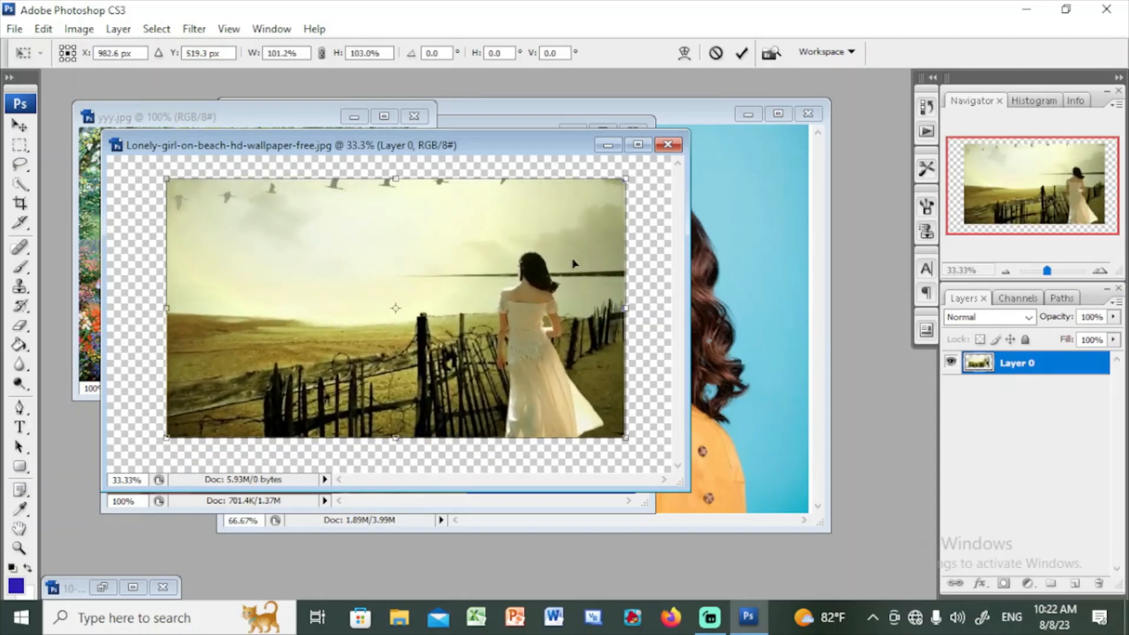
left_click(742, 56)
left_click_drag(461, 249, 447, 250)
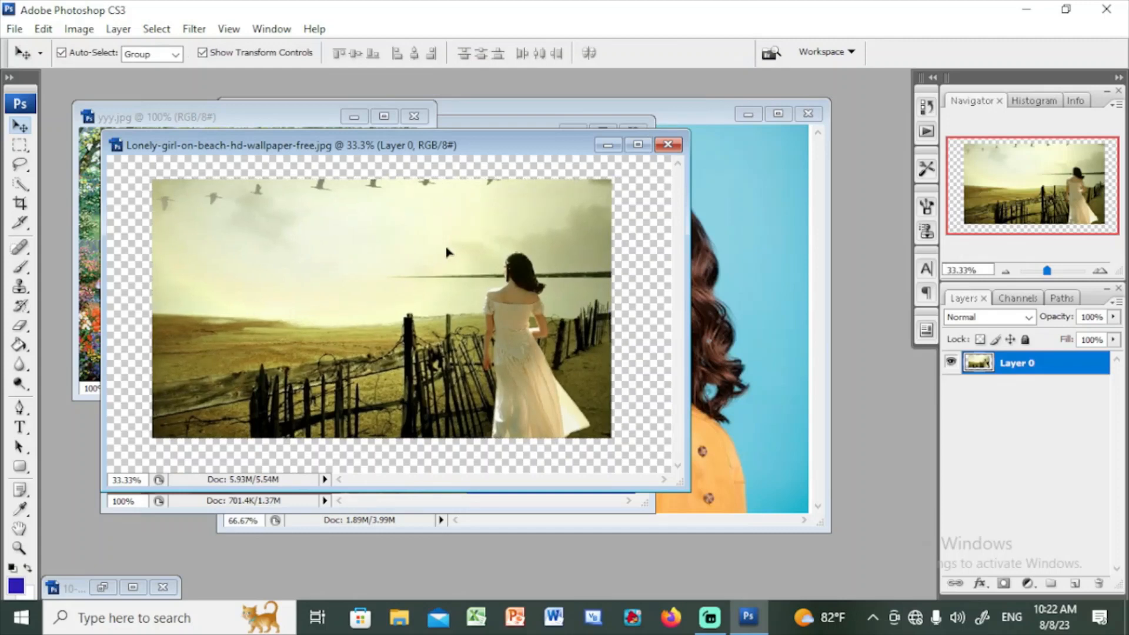
Try a Skew transform on the beach photo layer, lowering its upper-right corner and spreading both upper corners outward, and cancel it.
left_click(43, 29)
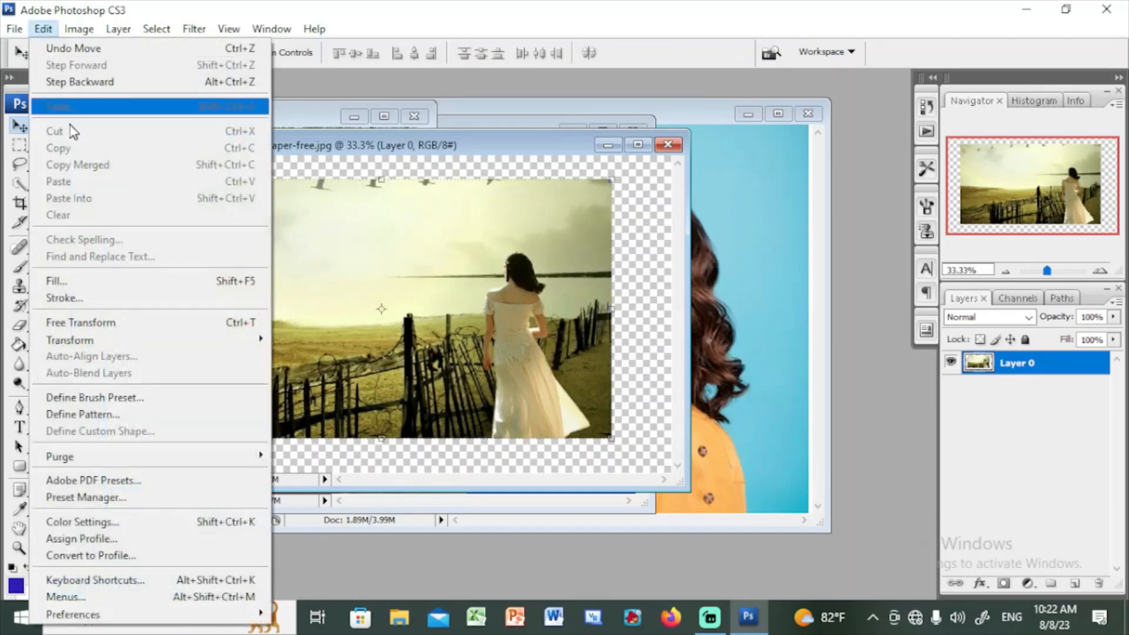
mouse_move(101, 342)
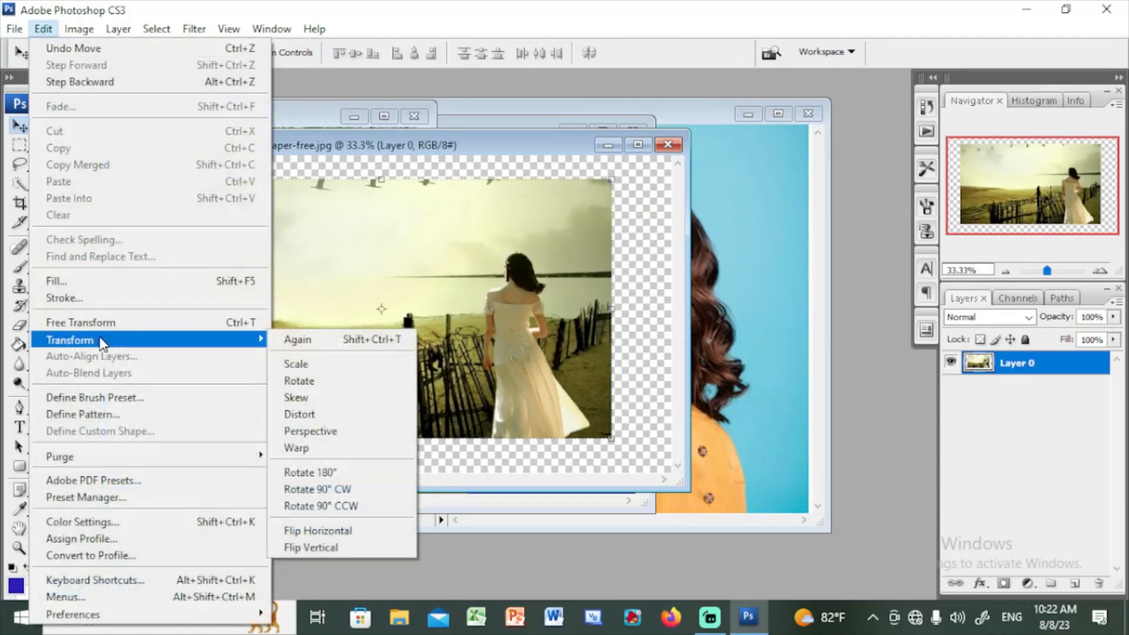
left_click(318, 399)
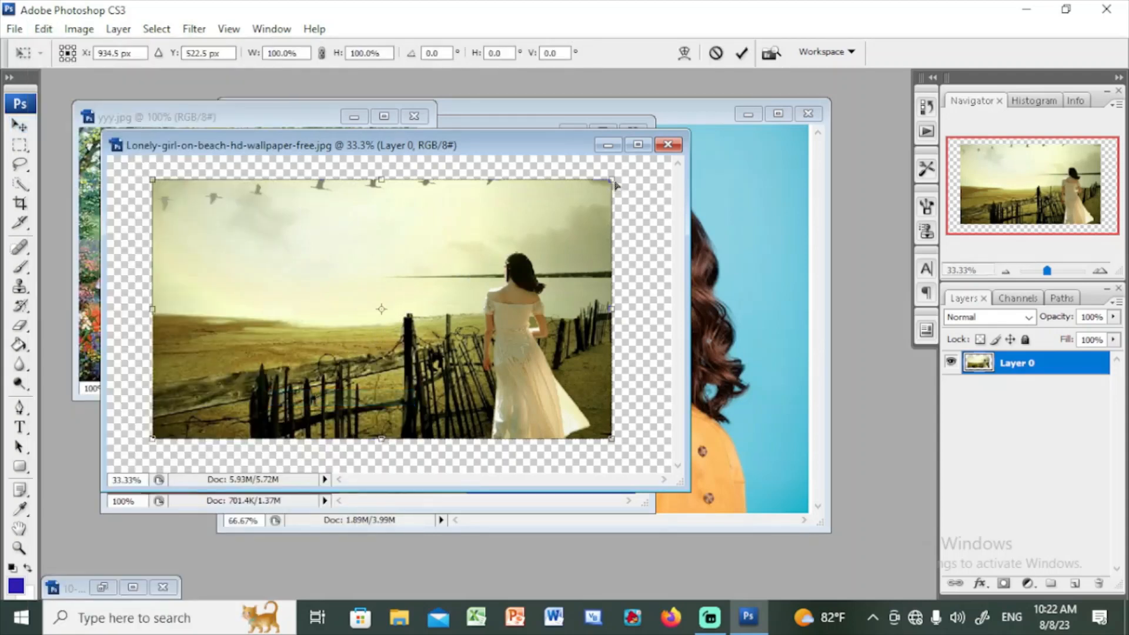
mouse_move(612, 184)
left_mouse_down()
mouse_move(596, 272)
mouse_move(553, 300)
mouse_move(400, 258)
mouse_move(306, 250)
mouse_move(405, 224)
mouse_move(592, 215)
mouse_move(617, 194)
mouse_move(610, 181)
mouse_move(544, 181)
mouse_move(680, 178)
mouse_move(423, 180)
mouse_move(322, 200)
mouse_move(606, 201)
left_mouse_up()
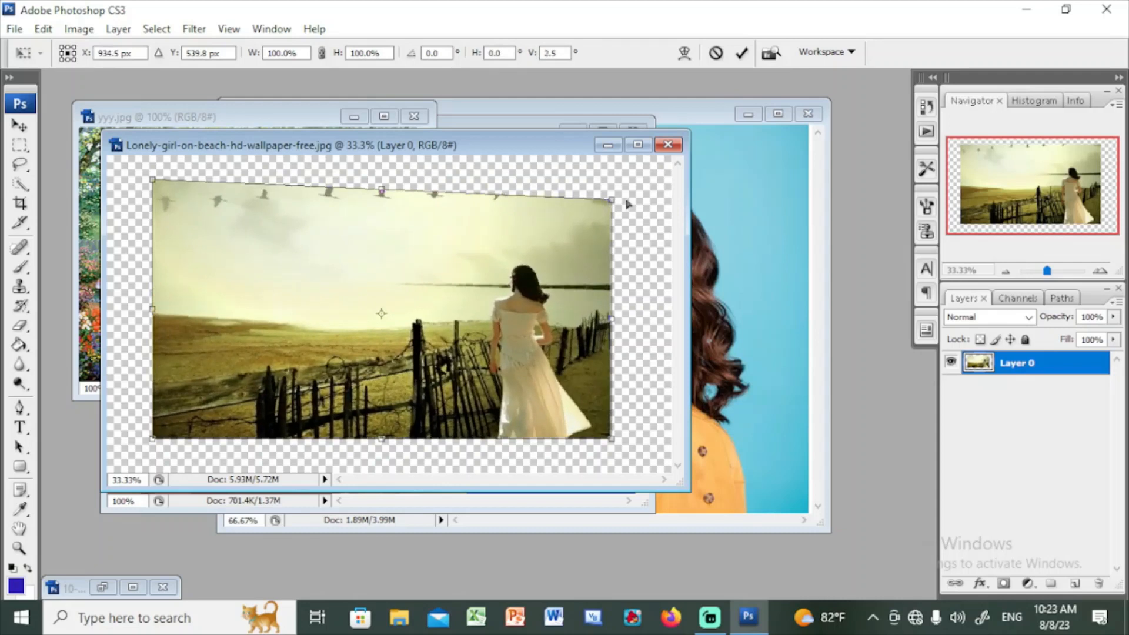
left_click_drag(154, 184, 116, 177)
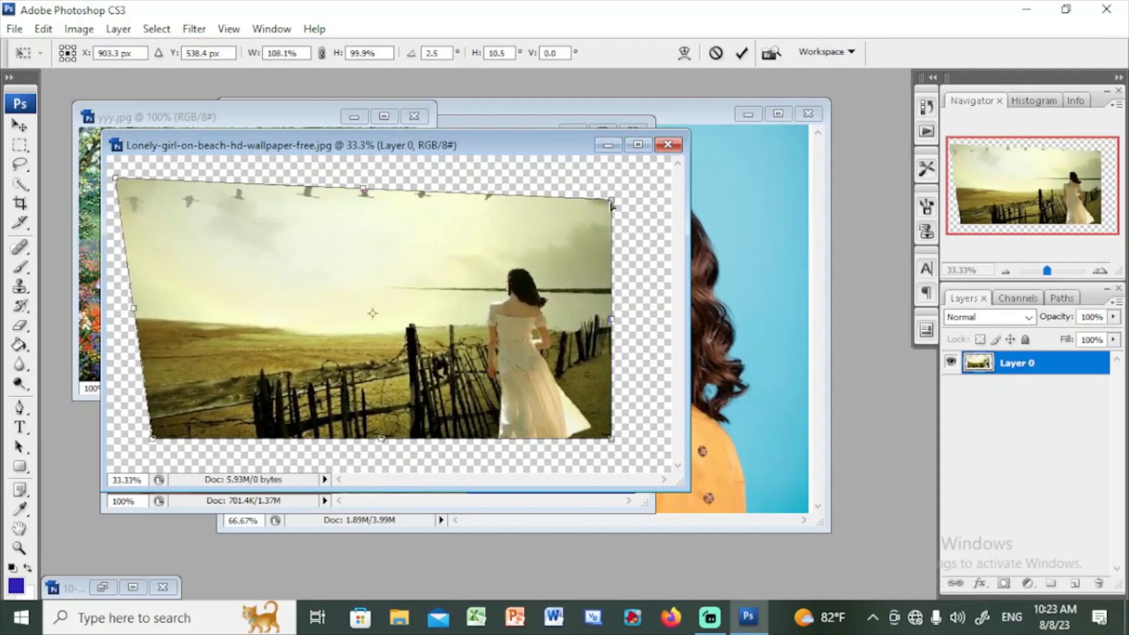
left_click_drag(611, 203, 655, 174)
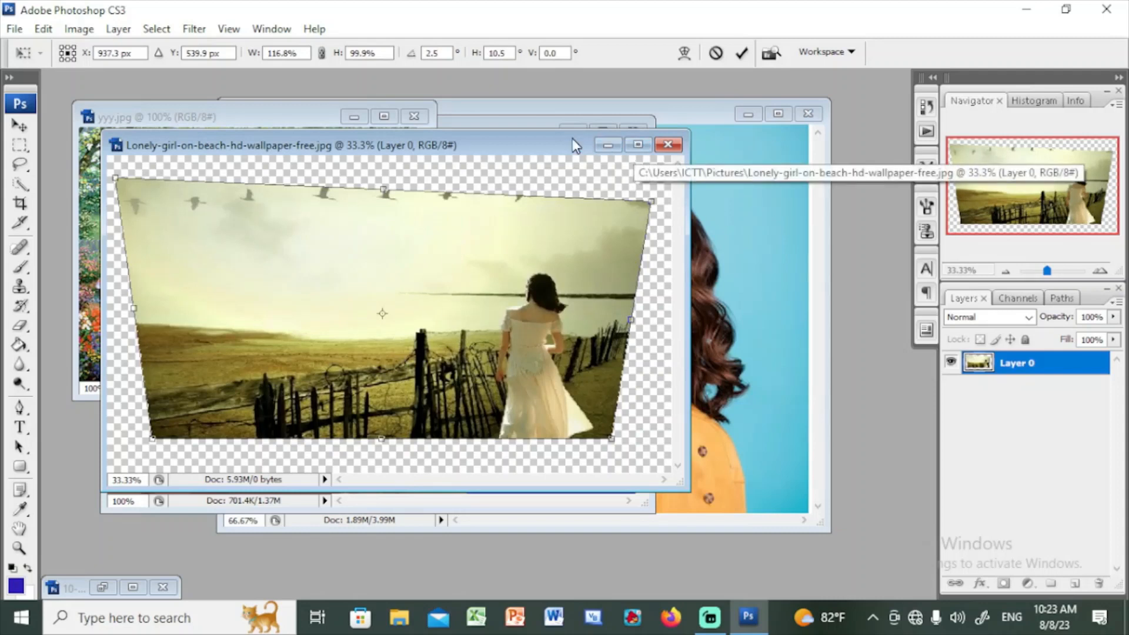
key("Escape")
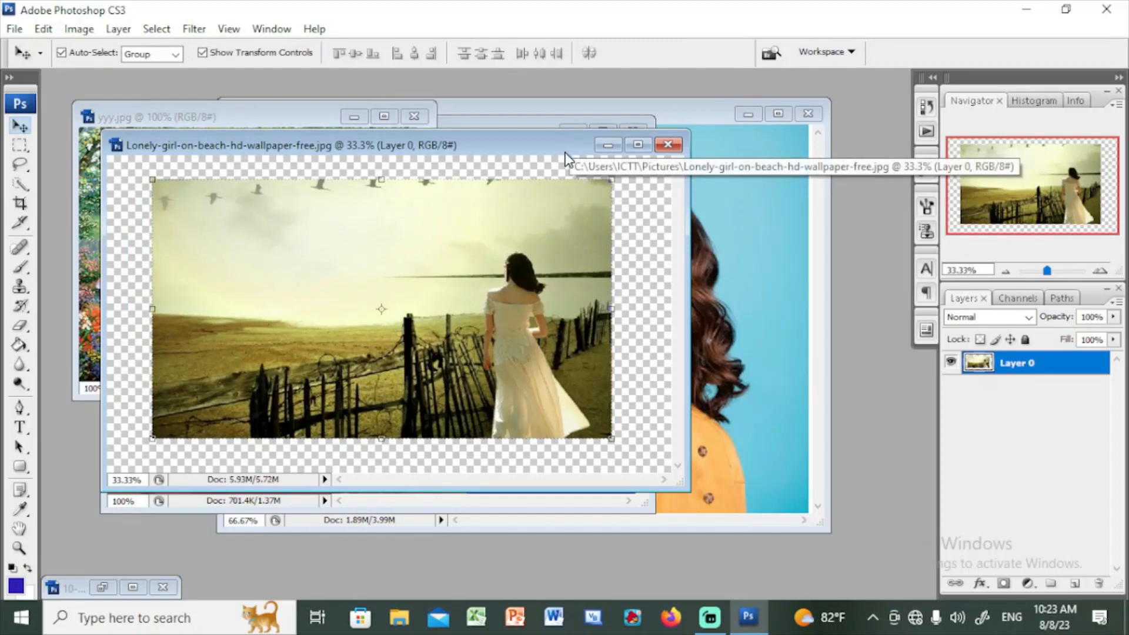
Distort the beach photo layer into a slanted, irregular four-sided shape, reposition it within the canvas, and apply the transformation.
left_click(43, 29)
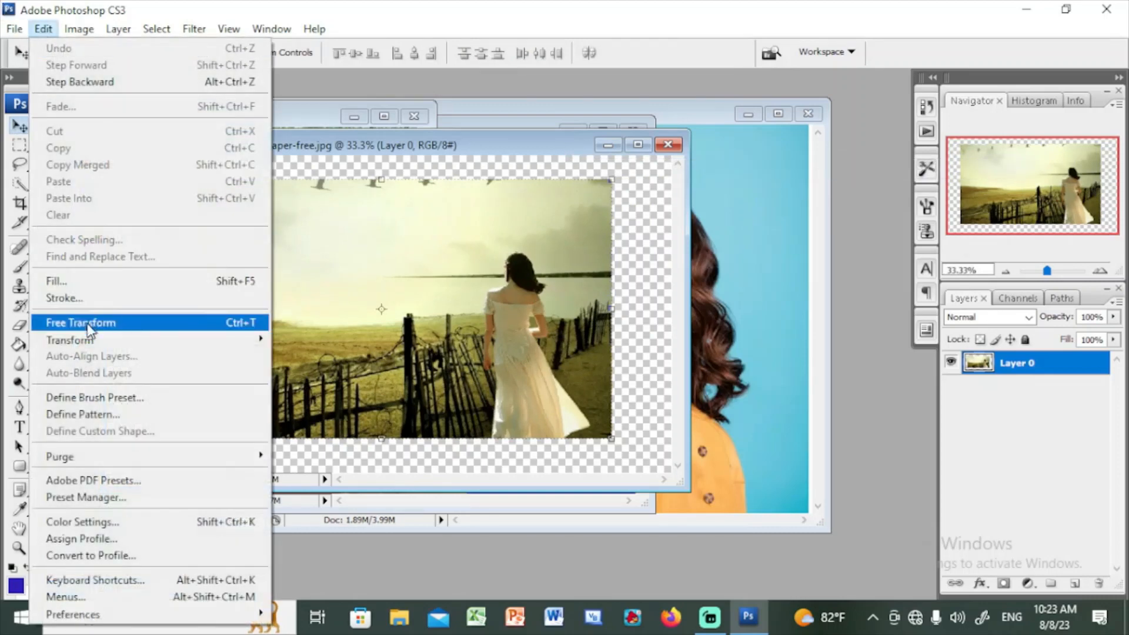
mouse_move(87, 350)
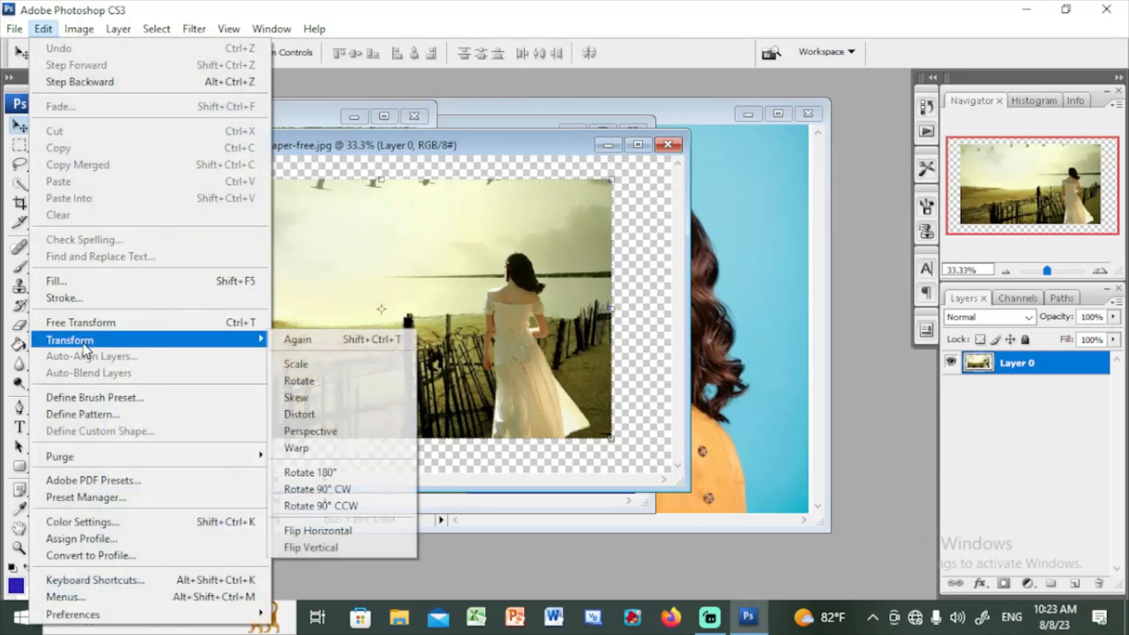
left_click(322, 415)
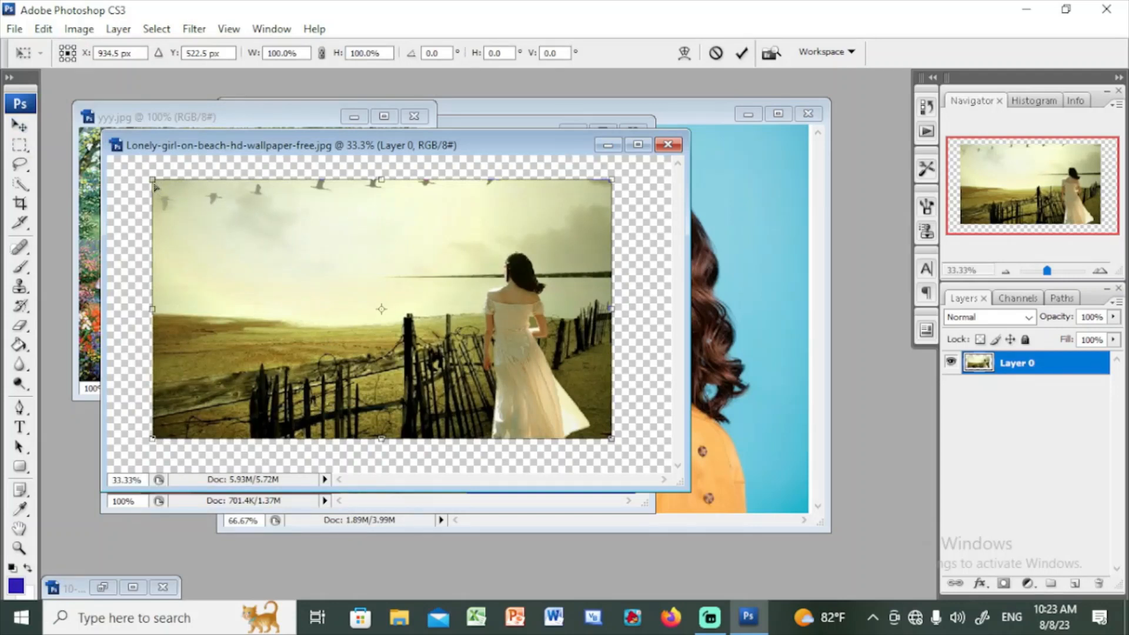
left_click_drag(155, 187, 243, 189)
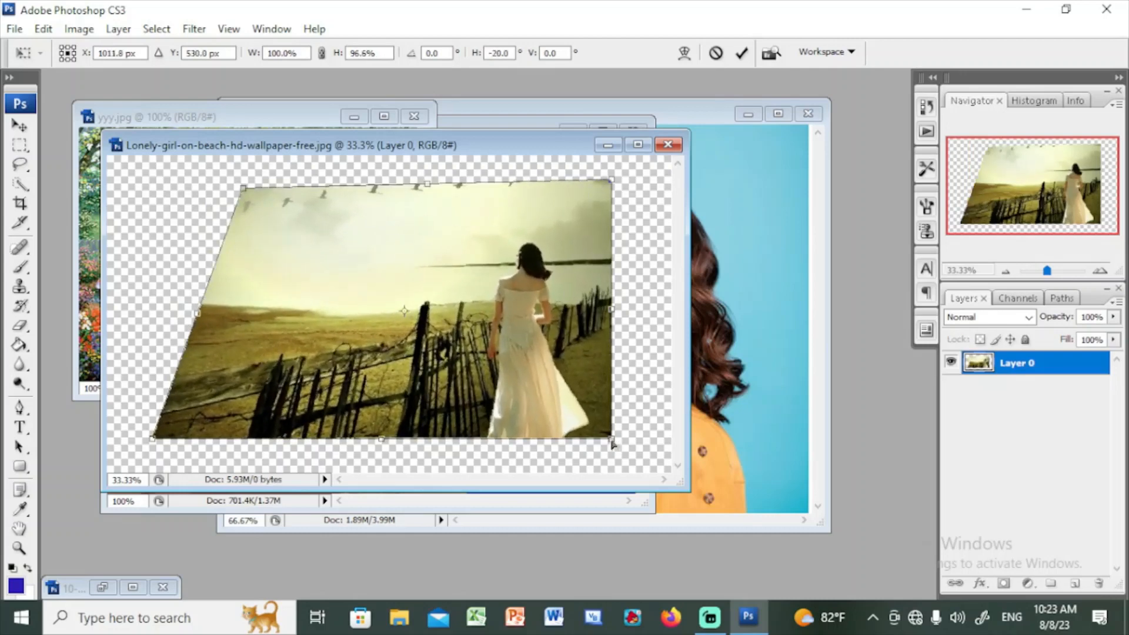
left_click_drag(613, 444, 604, 365)
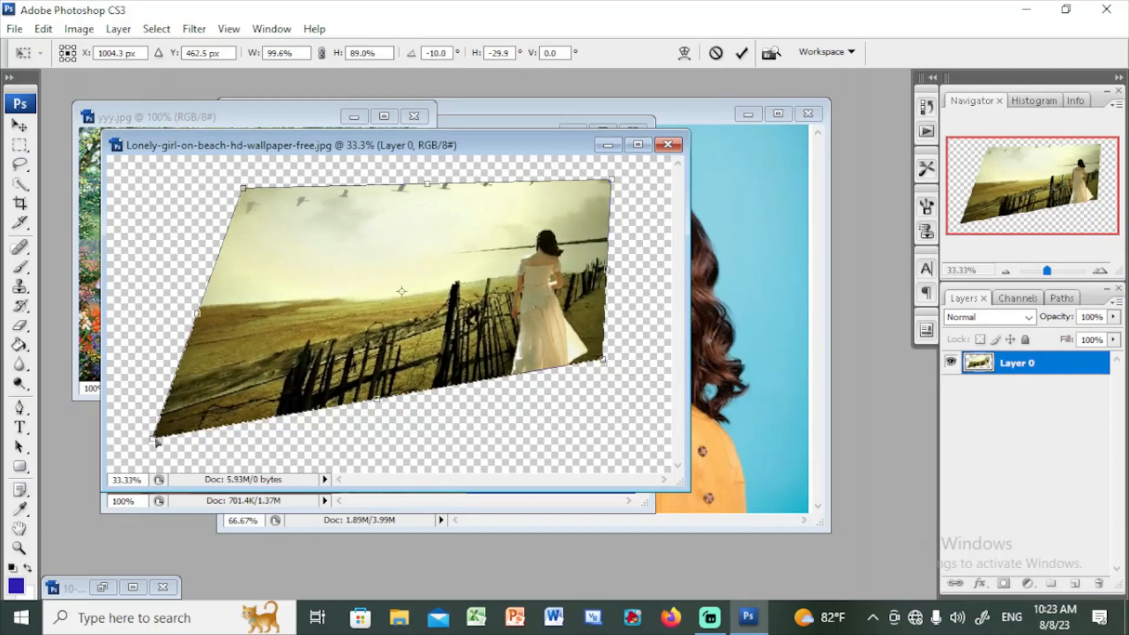
left_click_drag(154, 440, 134, 315)
left_click_drag(603, 360, 522, 456)
left_click_drag(568, 325, 614, 341)
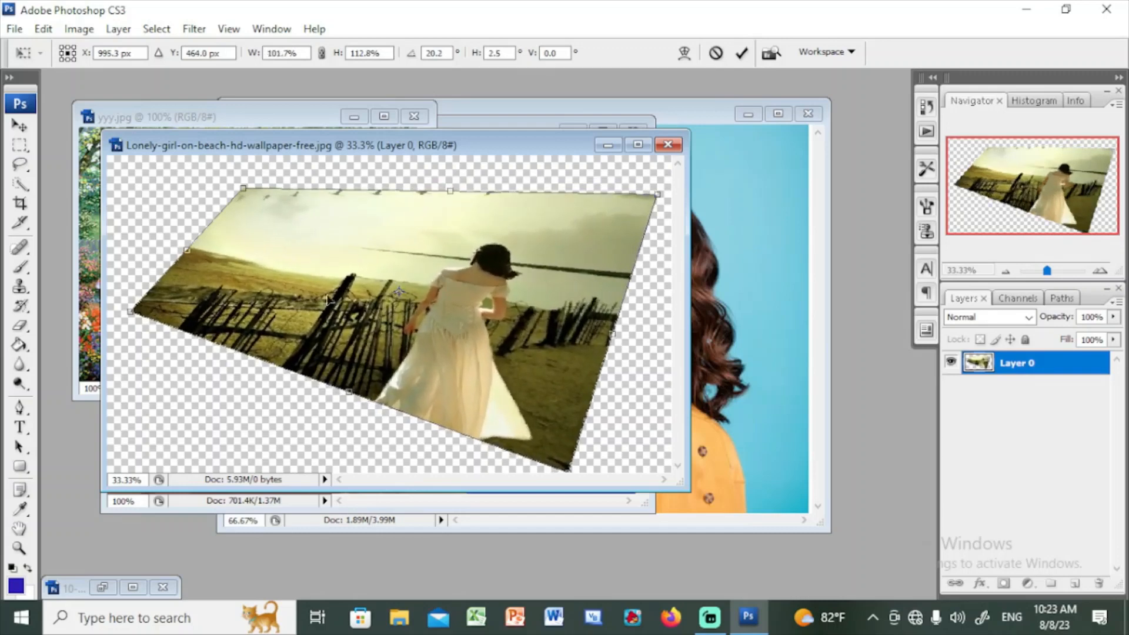
left_click_drag(346, 250, 289, 243)
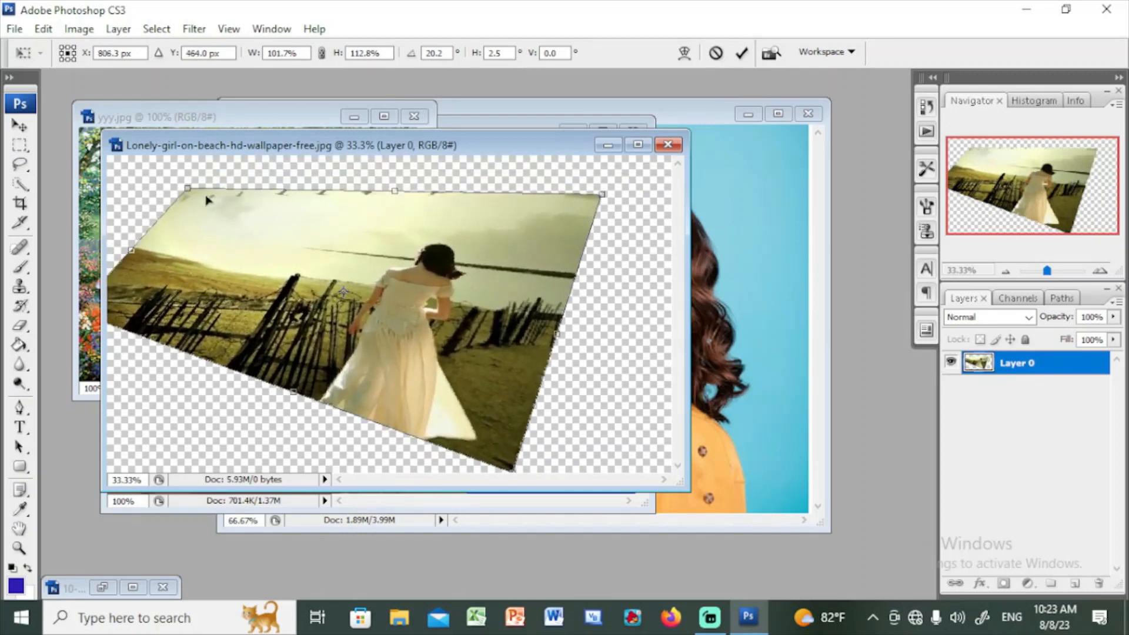
left_click_drag(188, 190, 177, 197)
left_click_drag(300, 276, 347, 276)
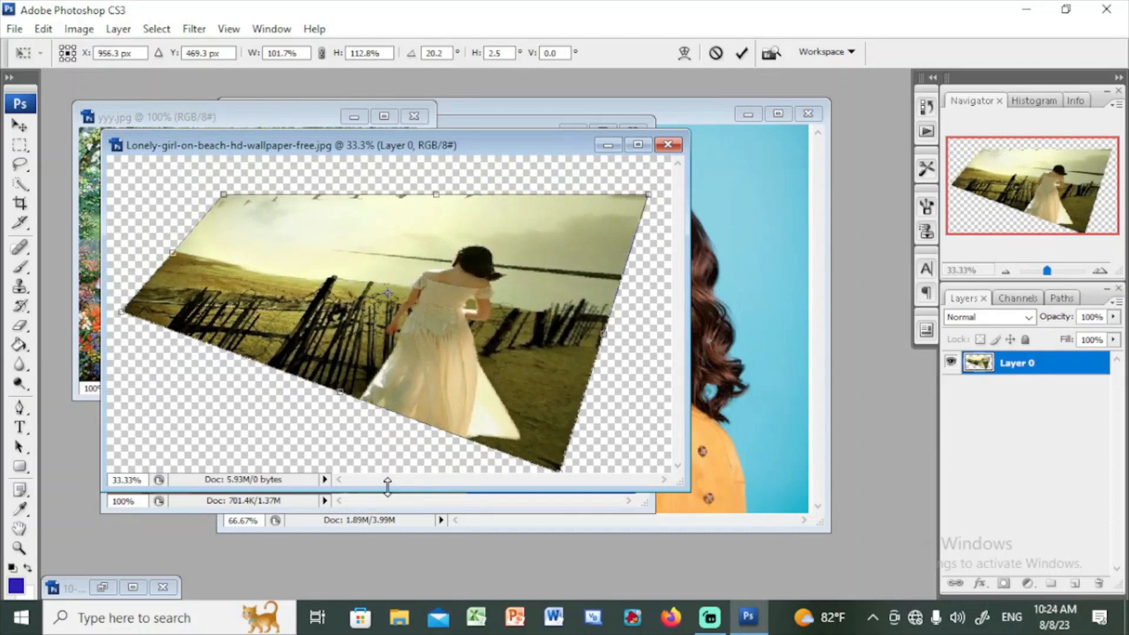
key("Return")
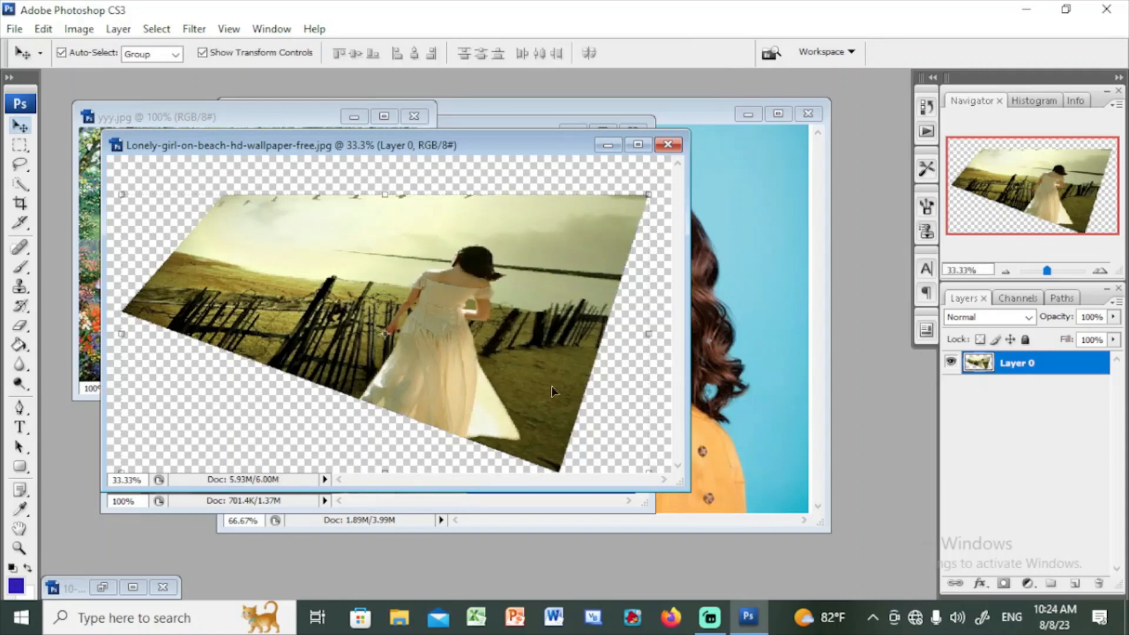
Compare the layer's Free Transform and Move history states and revert the image to the Make Layer state.
left_click(926, 107)
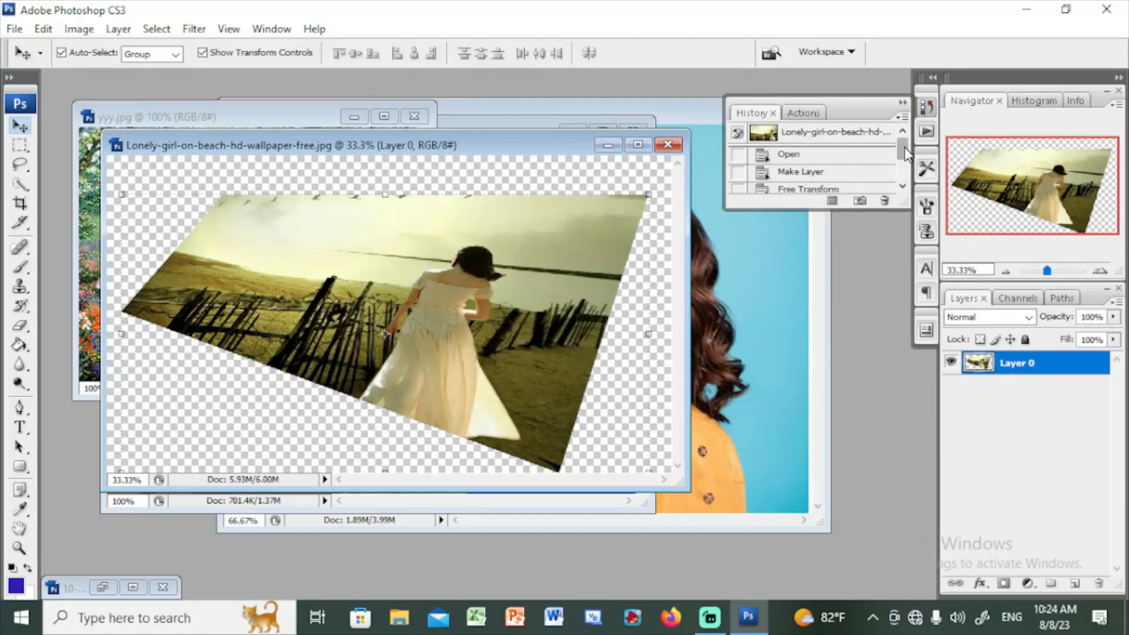
left_click(814, 172)
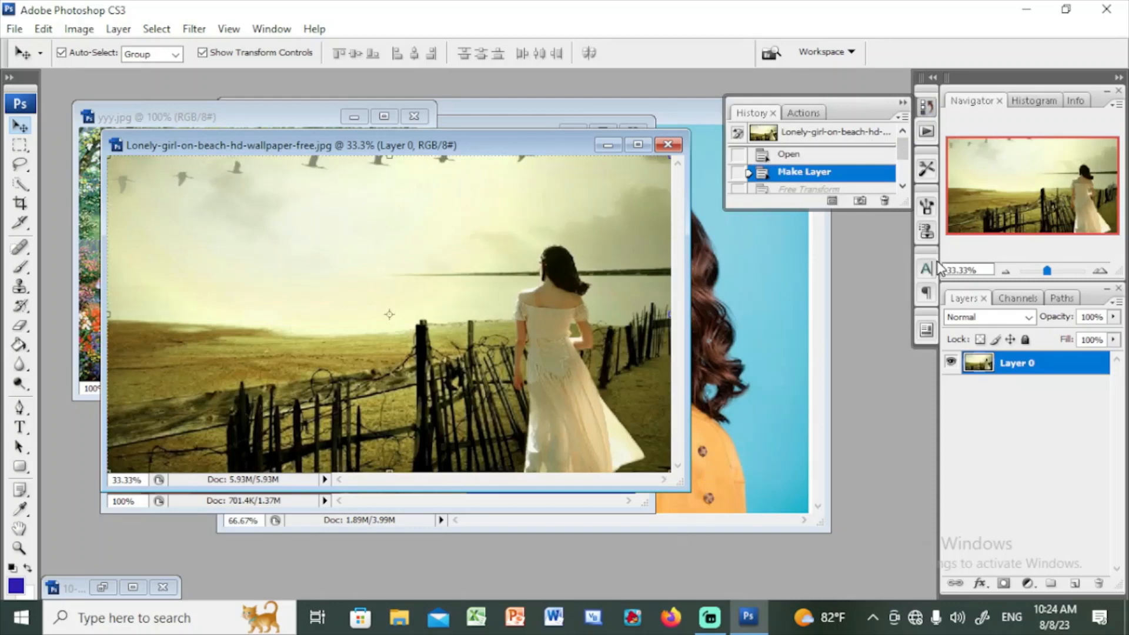
left_click_drag(903, 149, 900, 179)
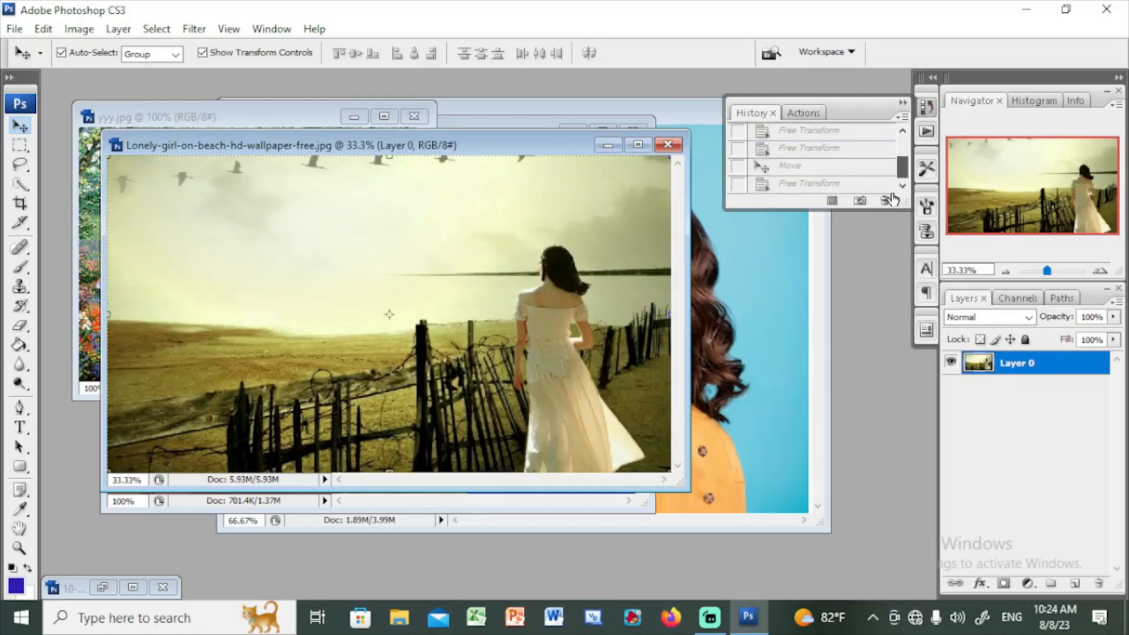
left_click(811, 169)
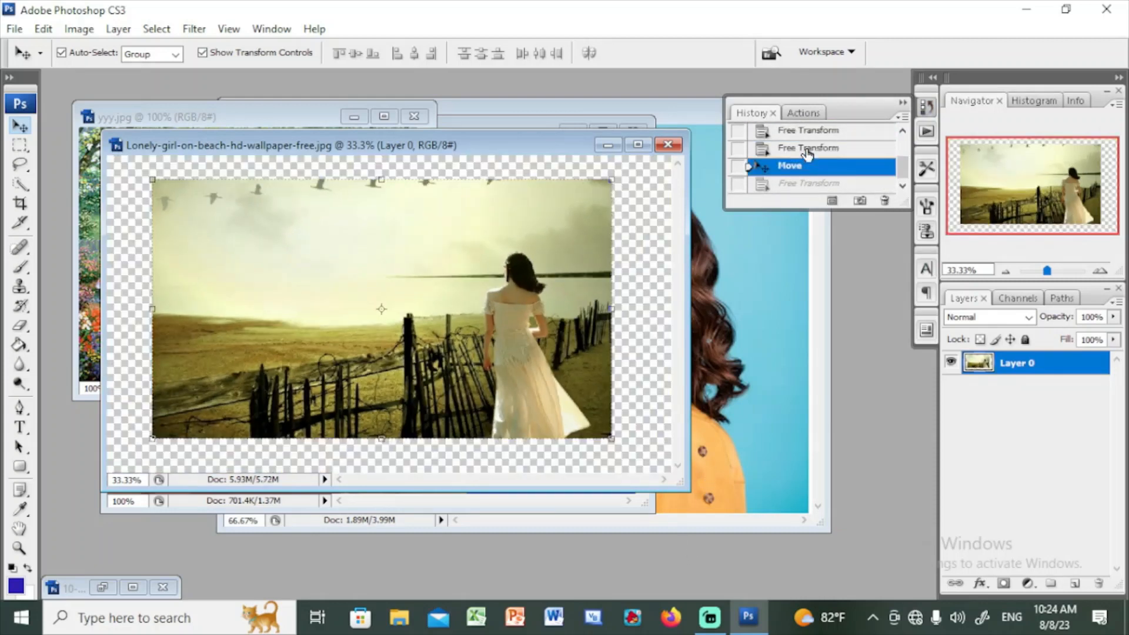
left_click(807, 151)
left_click(806, 130)
left_click(810, 187)
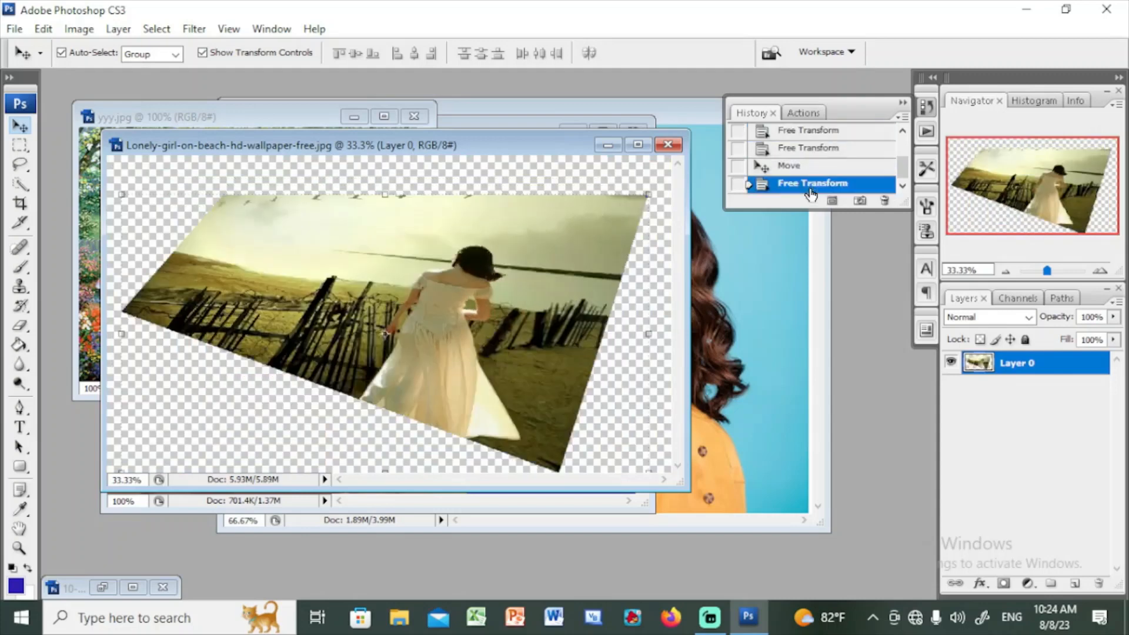
left_click(813, 167)
left_click(817, 147)
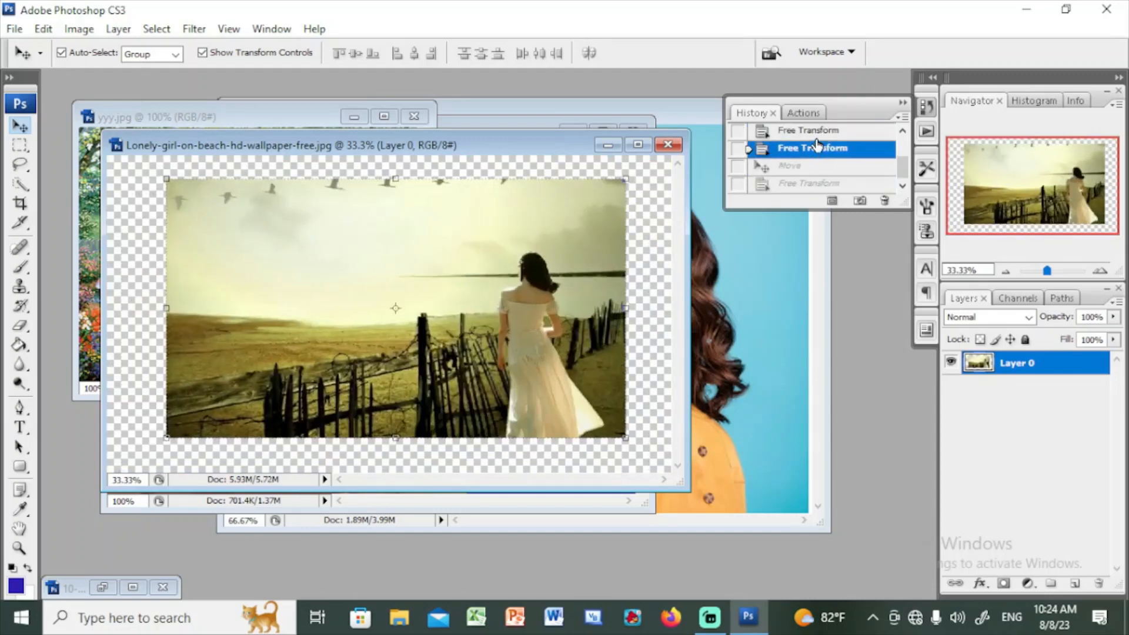
left_click(815, 131)
scroll(904, 163, "up", 1)
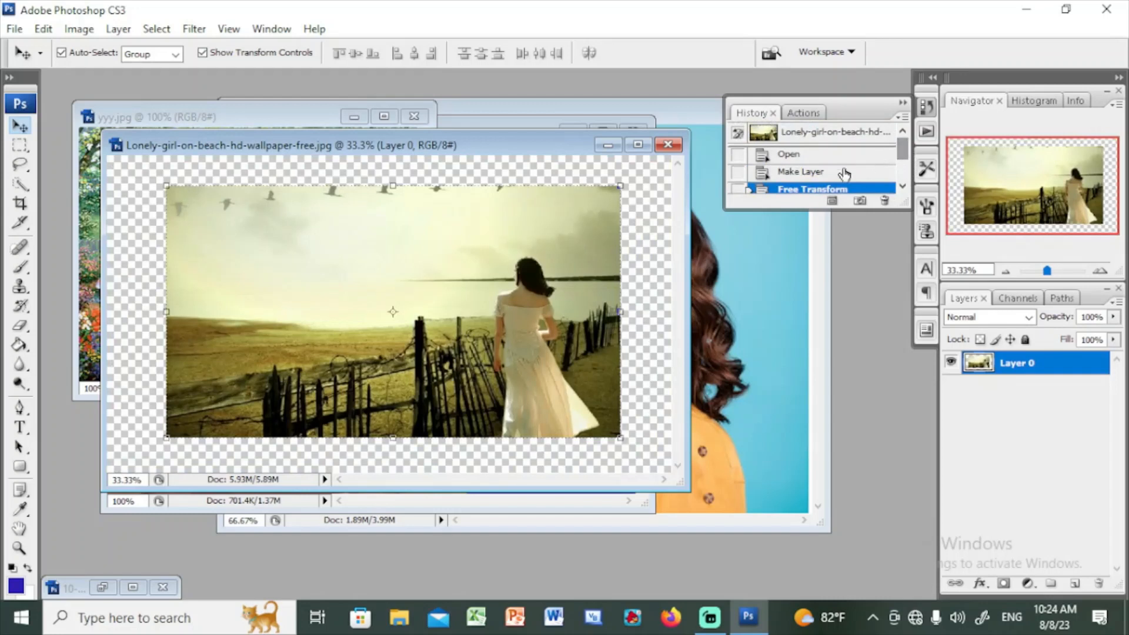
left_click(818, 174)
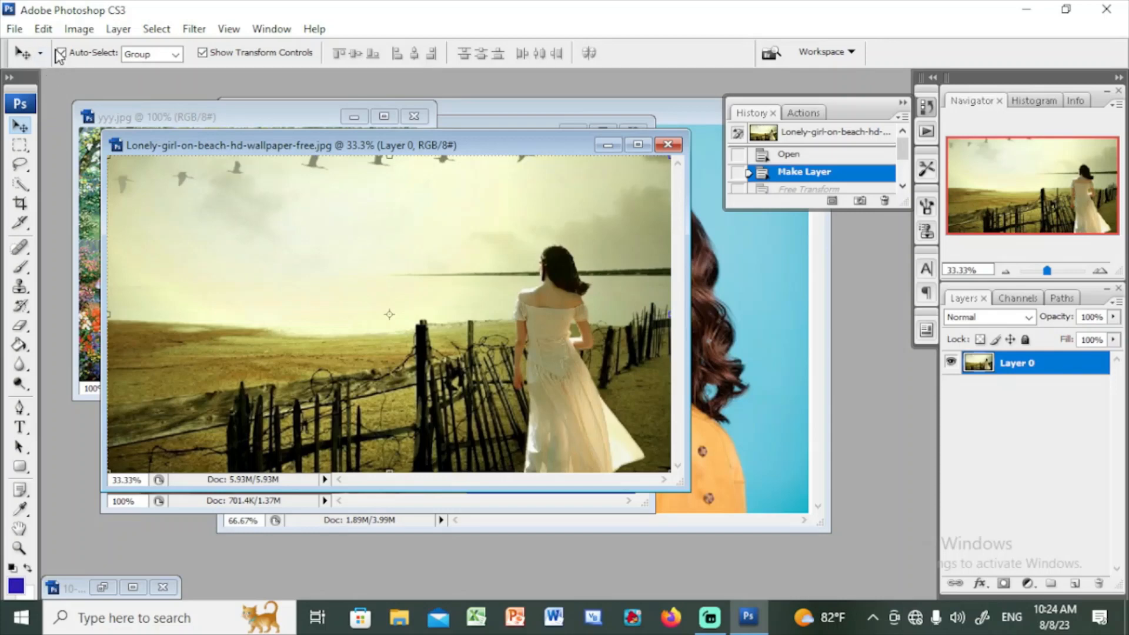
Apply a Perspective transform to the beach photo layer, narrowing its upper edge into a trapezoid and widening it back to about full width.
left_click(43, 29)
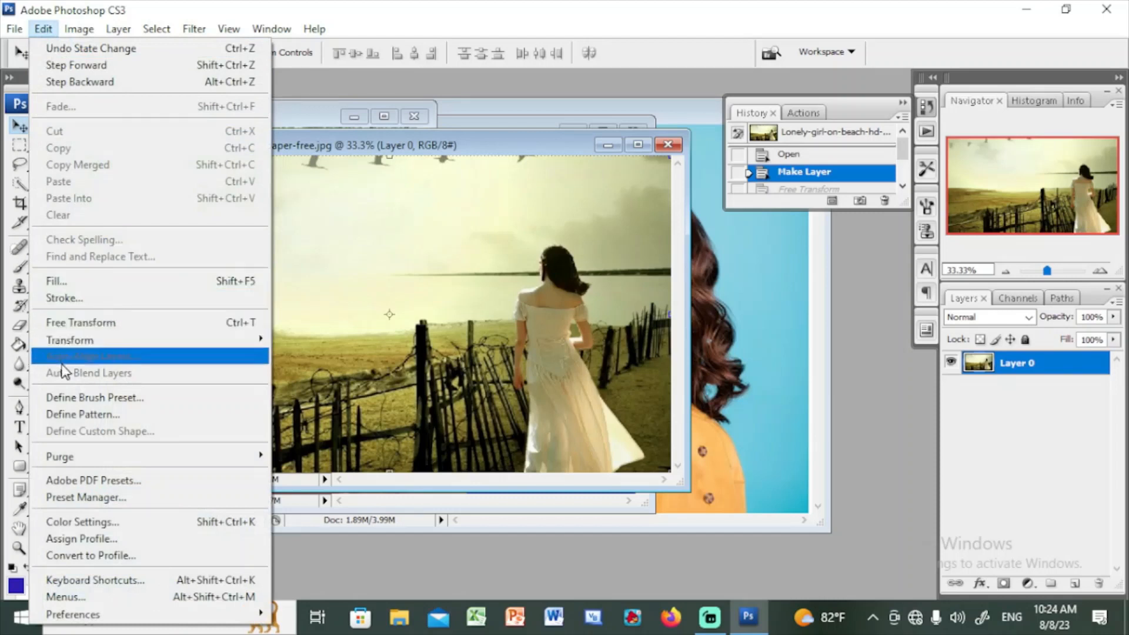
mouse_move(69, 341)
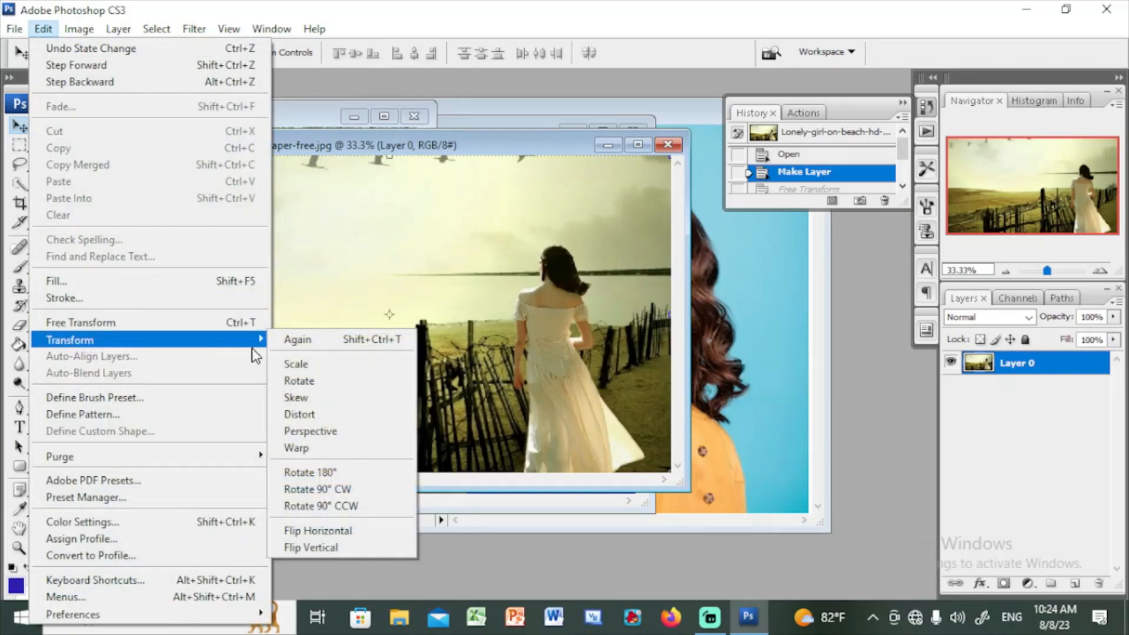
left_click(338, 431)
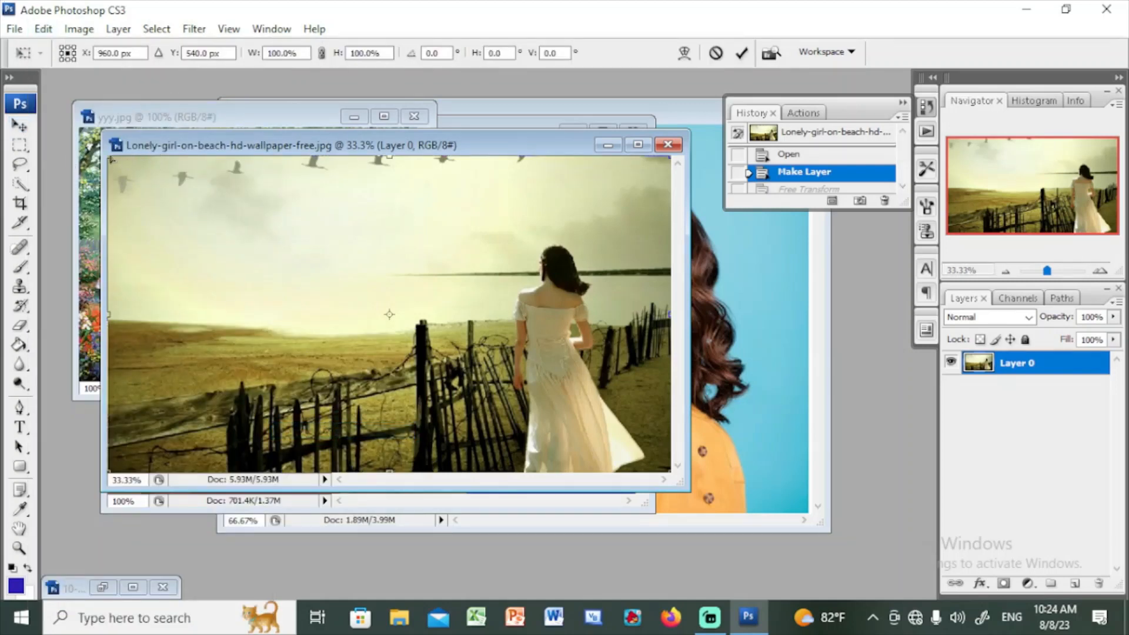
left_click_drag(110, 160, 333, 360)
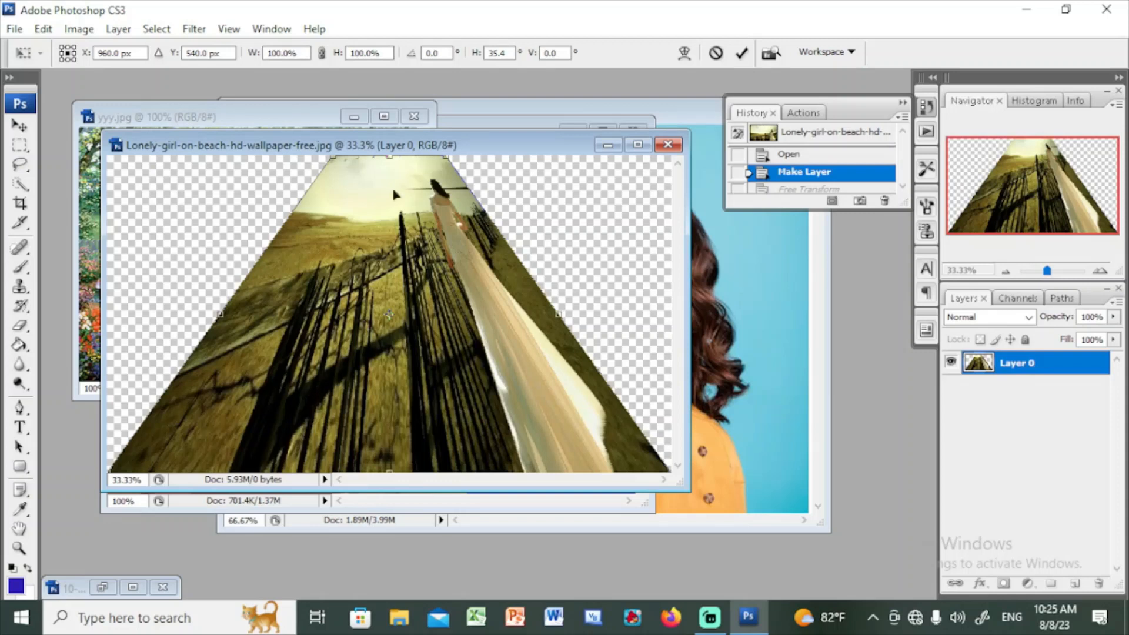
left_click_drag(340, 154, 108, 213)
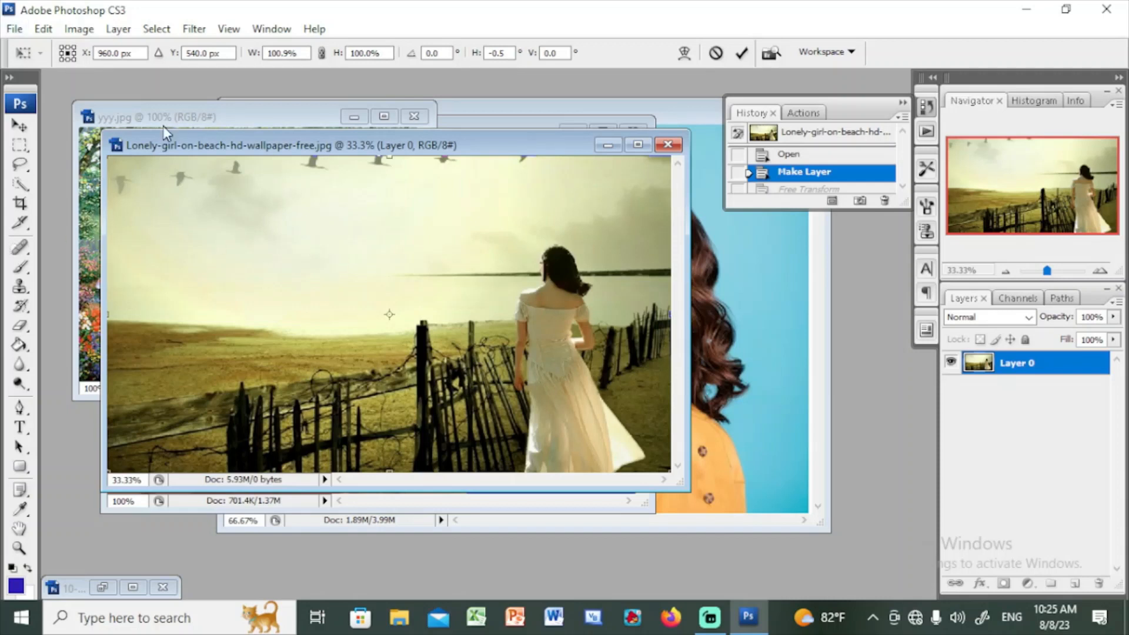
Start a Warp transform on the beach photo layer and pull all four corners inward to round its sides.
left_click(80, 30)
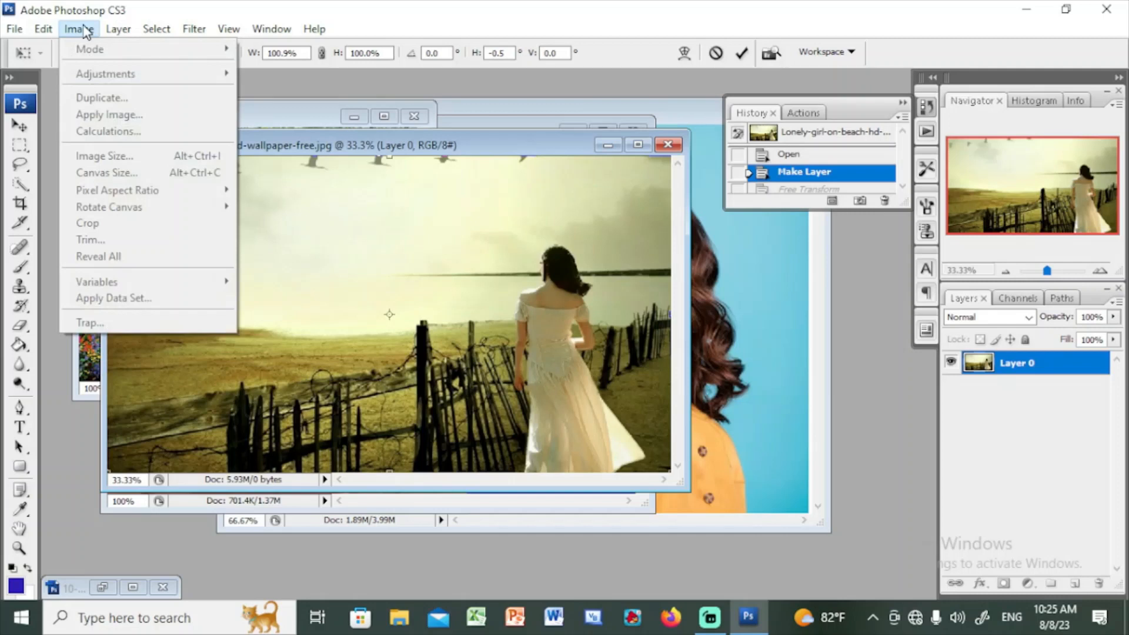
left_click(428, 268)
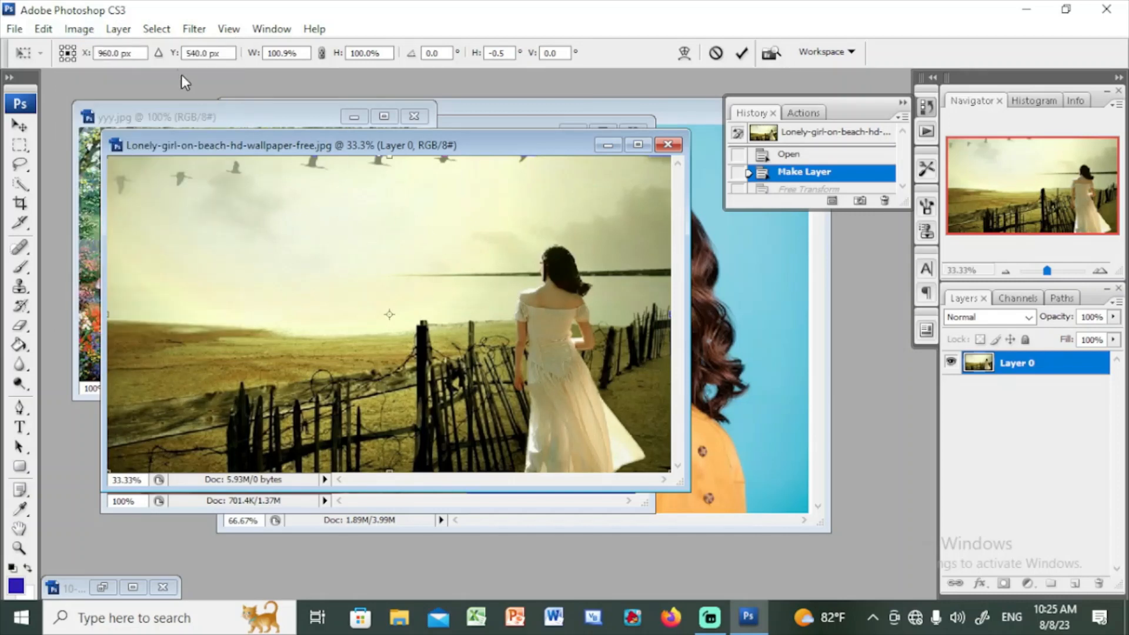
left_click(43, 29)
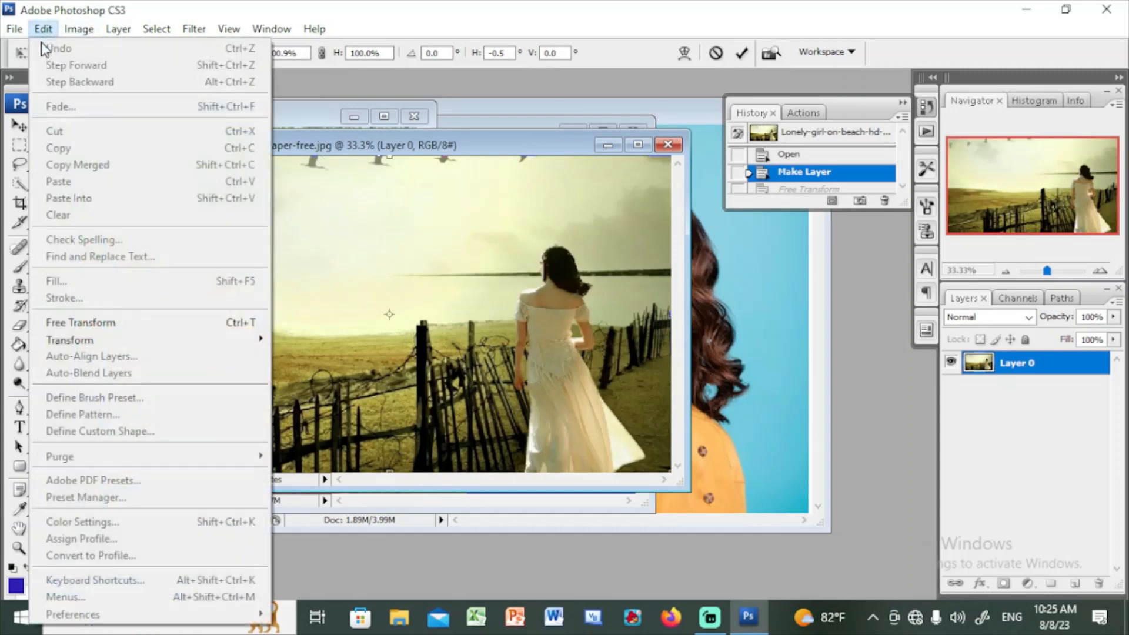
mouse_move(75, 341)
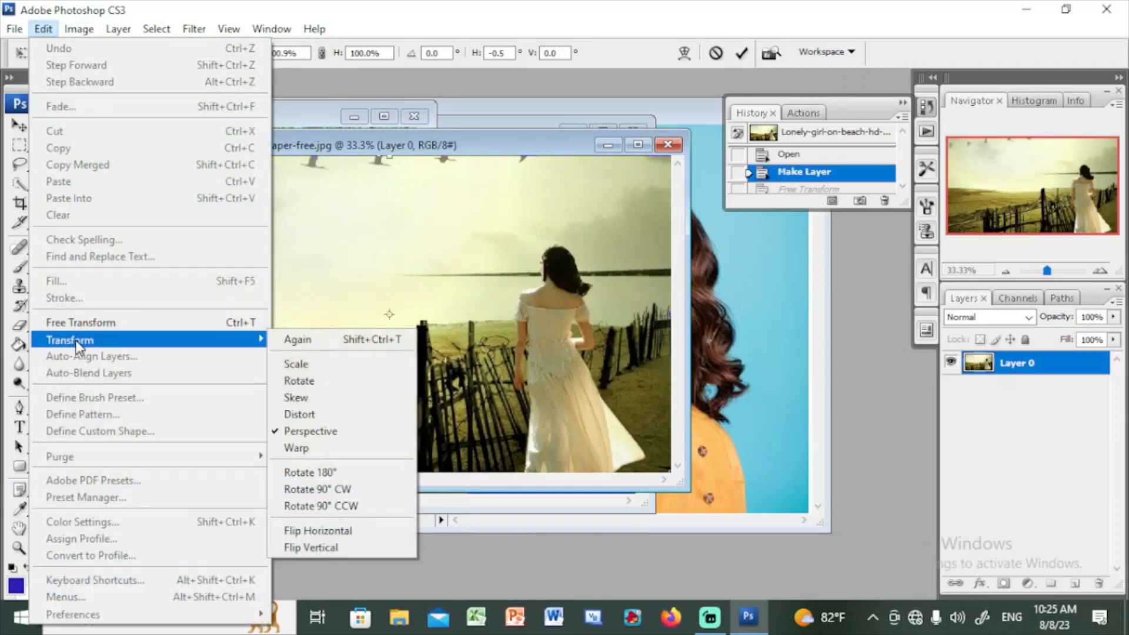
left_click(323, 447)
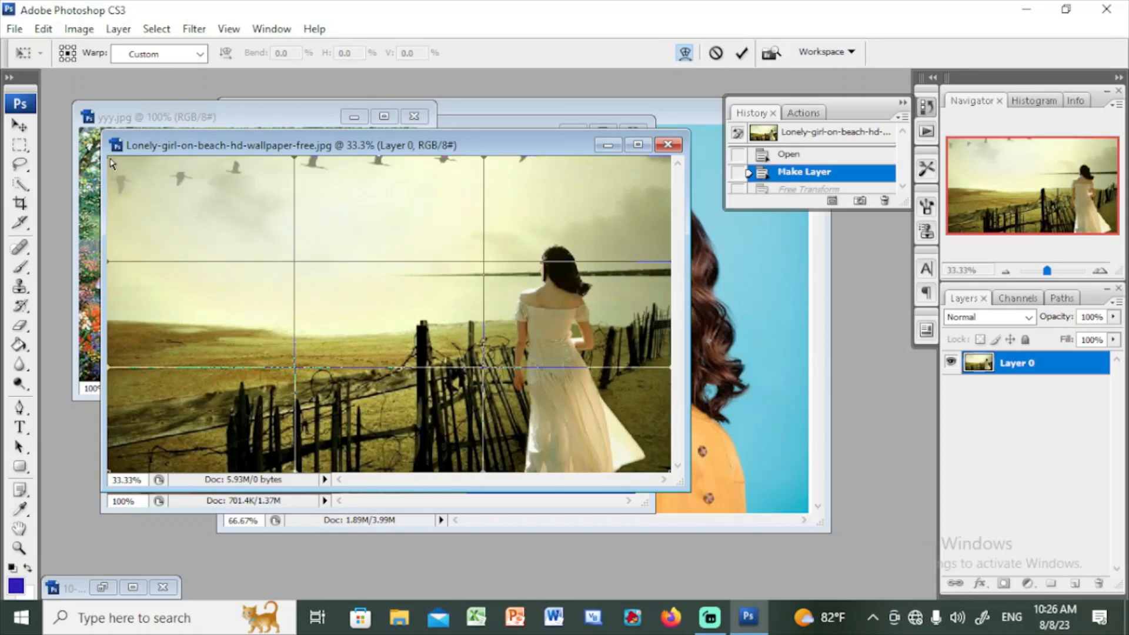
left_click_drag(113, 163, 237, 175)
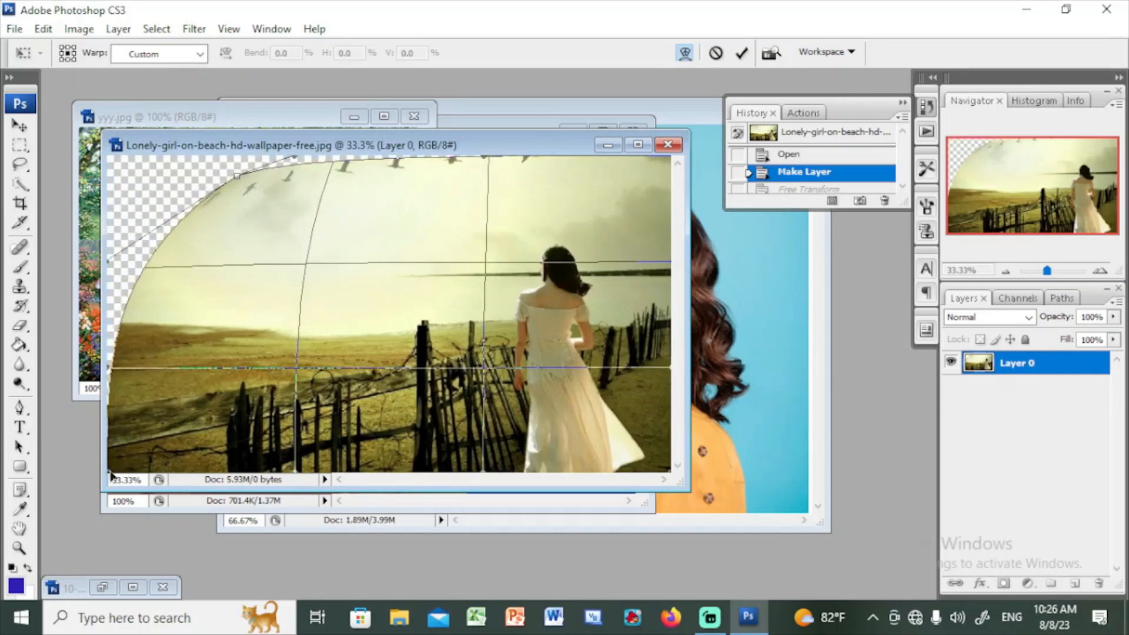
left_click_drag(107, 472, 241, 484)
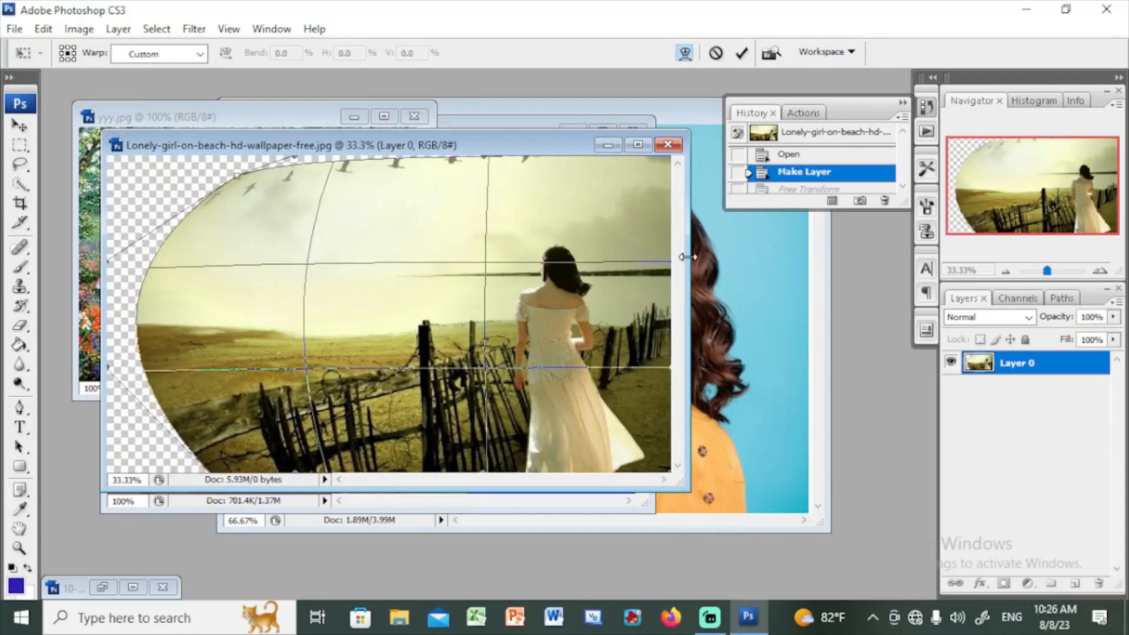
left_click_drag(669, 162, 562, 170)
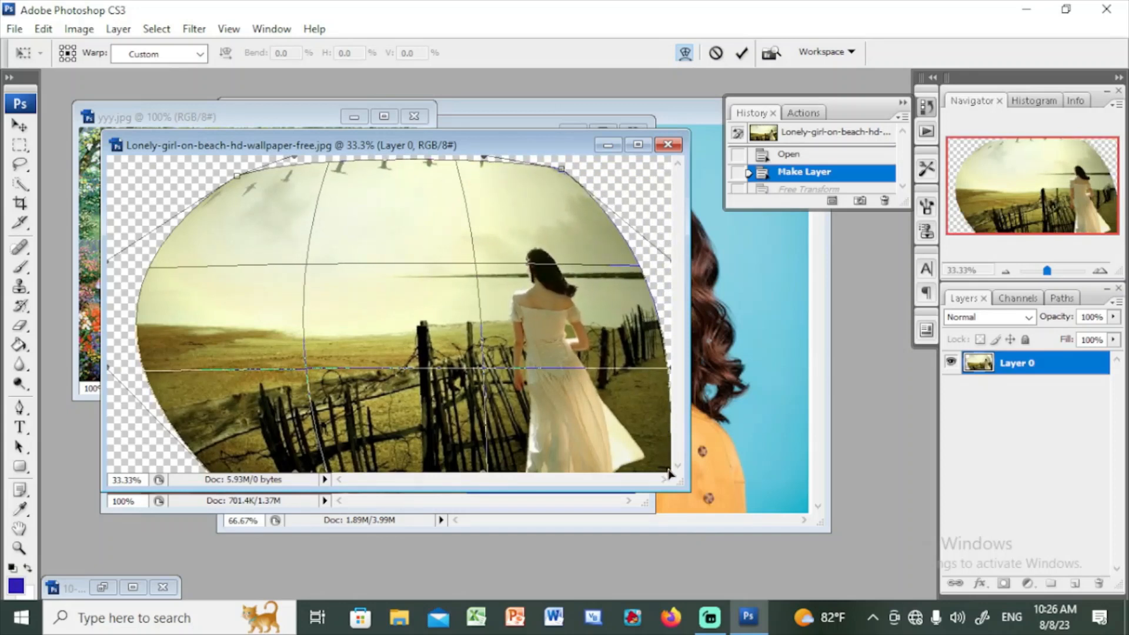
left_click_drag(669, 472, 580, 483)
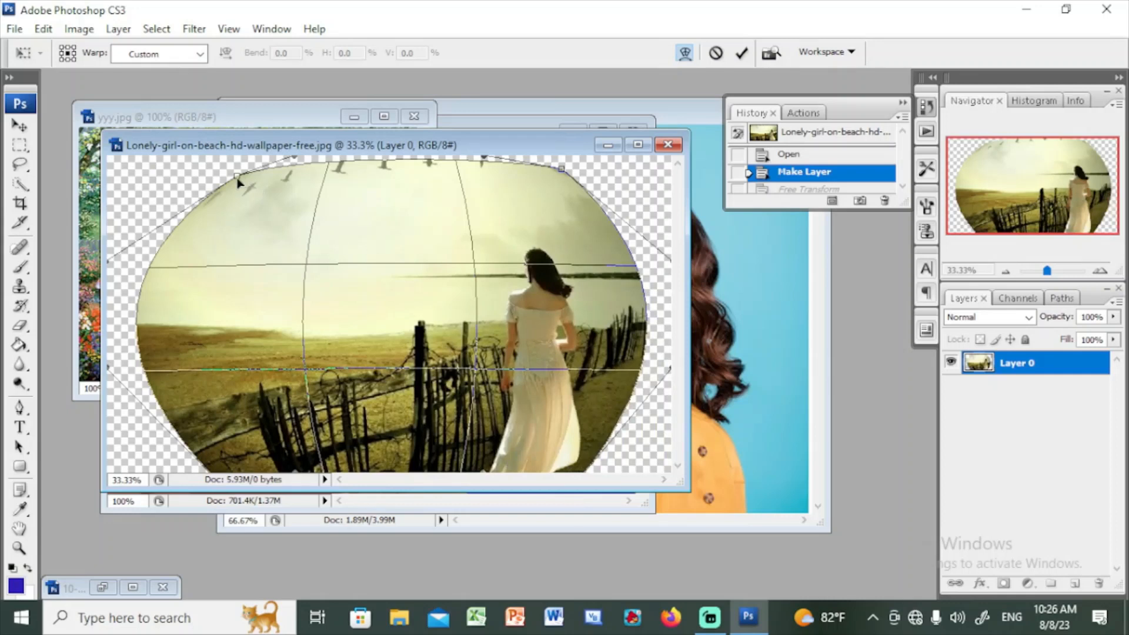
Flatten the warped photo's upper edge by lowering its curve handles, and apply the transformation.
left_click_drag(237, 180, 233, 178)
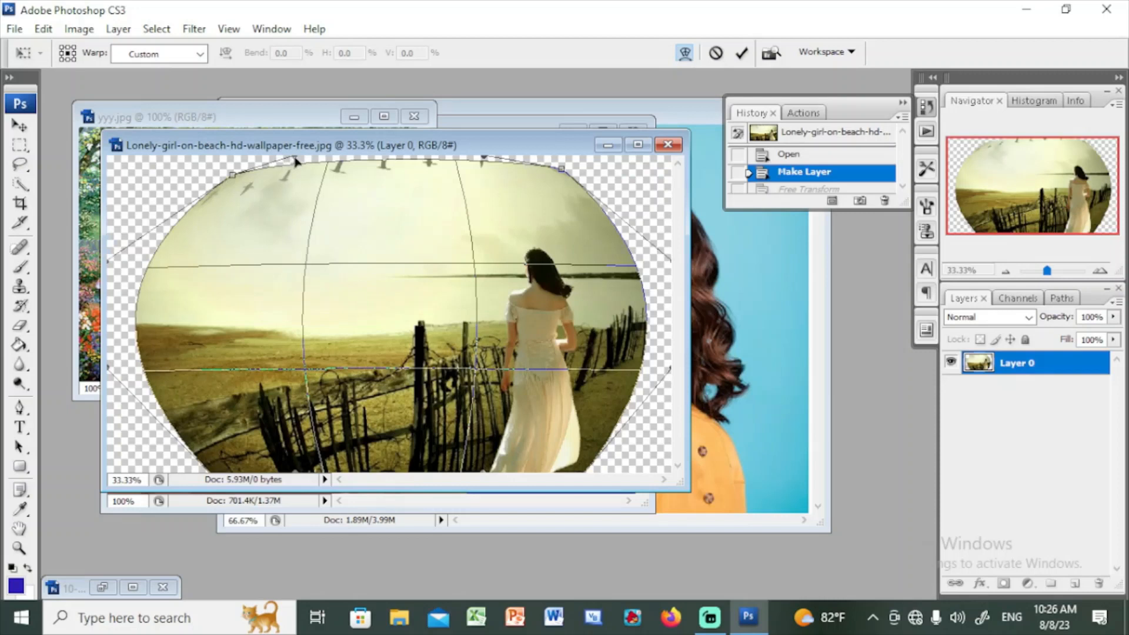
left_click_drag(295, 159, 296, 165)
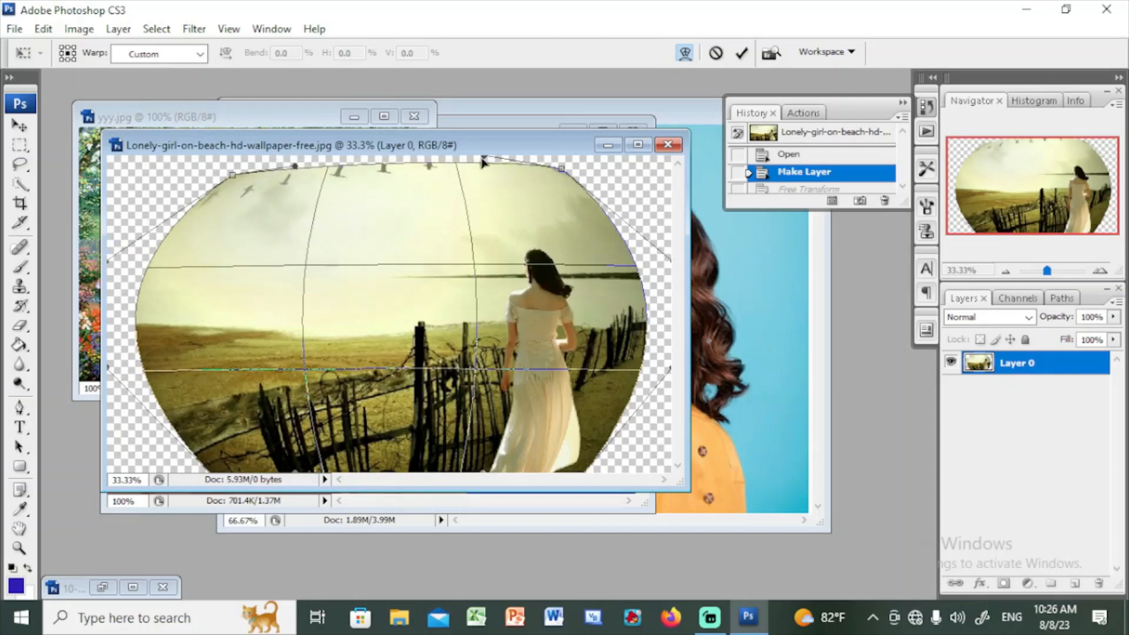
left_click_drag(482, 160, 488, 183)
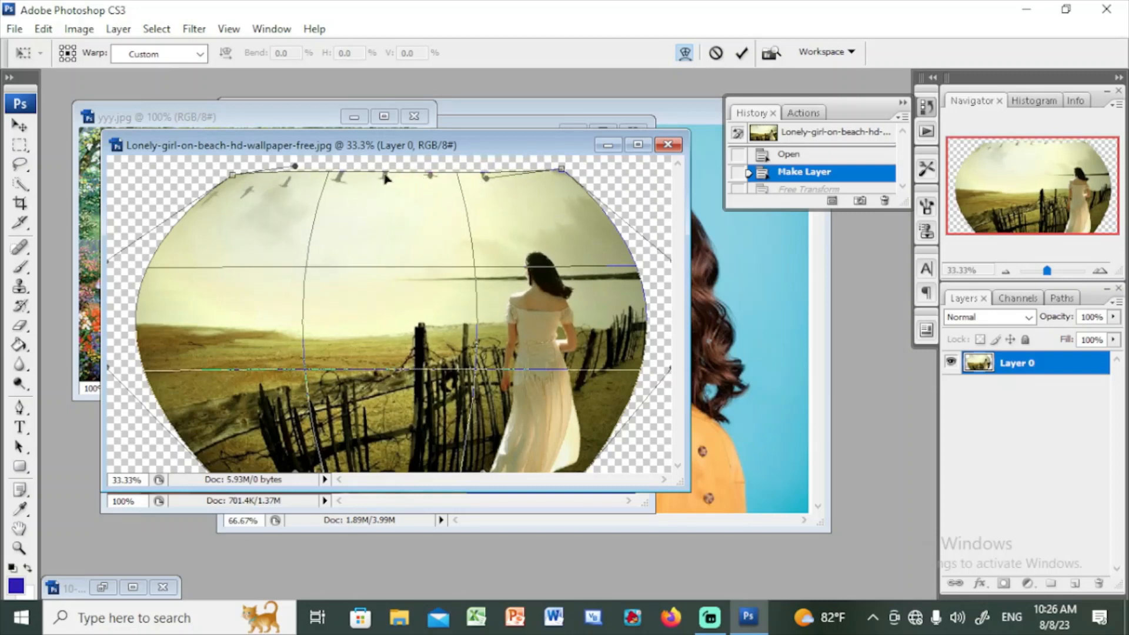
left_click_drag(296, 167, 298, 172)
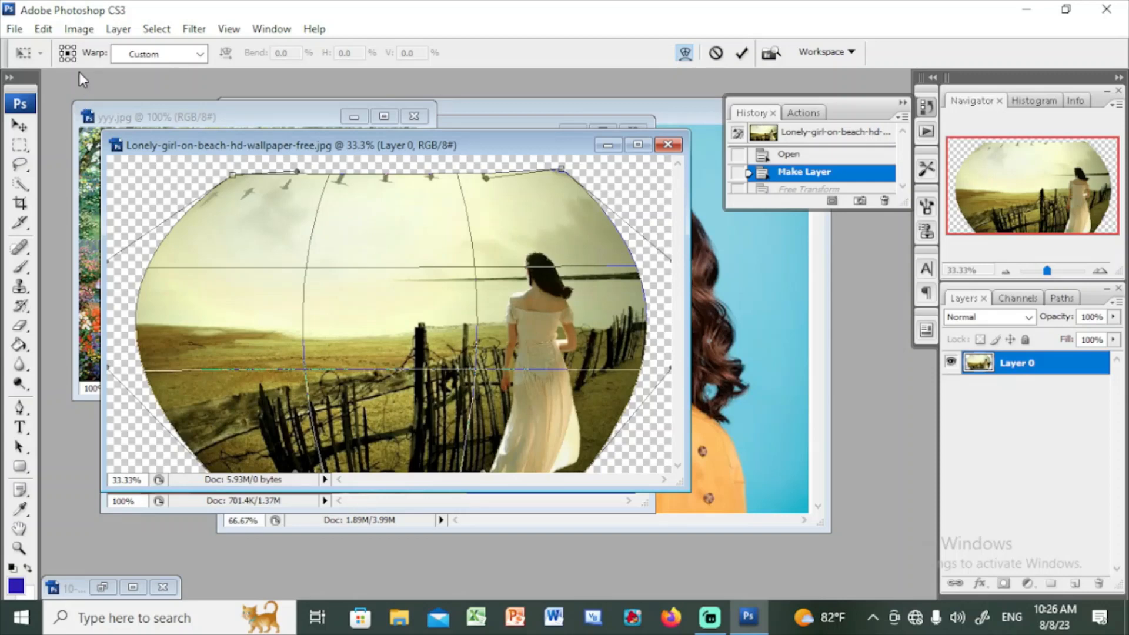
key("Return")
Warp the beach photo layer again, bending its left and right sides inward, and apply the warp.
left_click(43, 29)
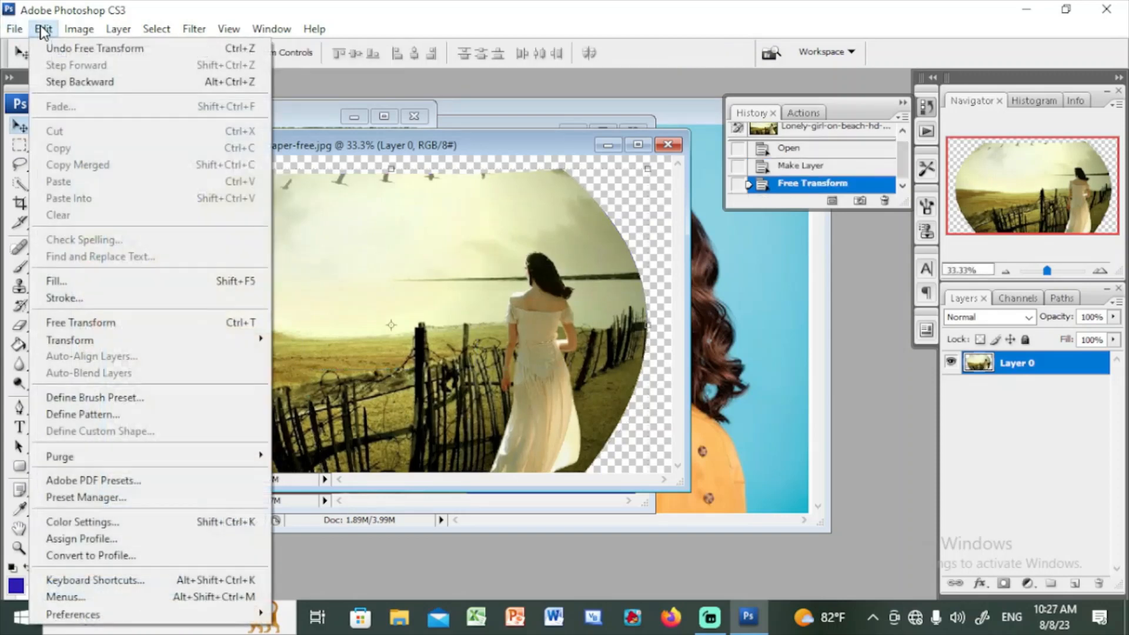
mouse_move(100, 345)
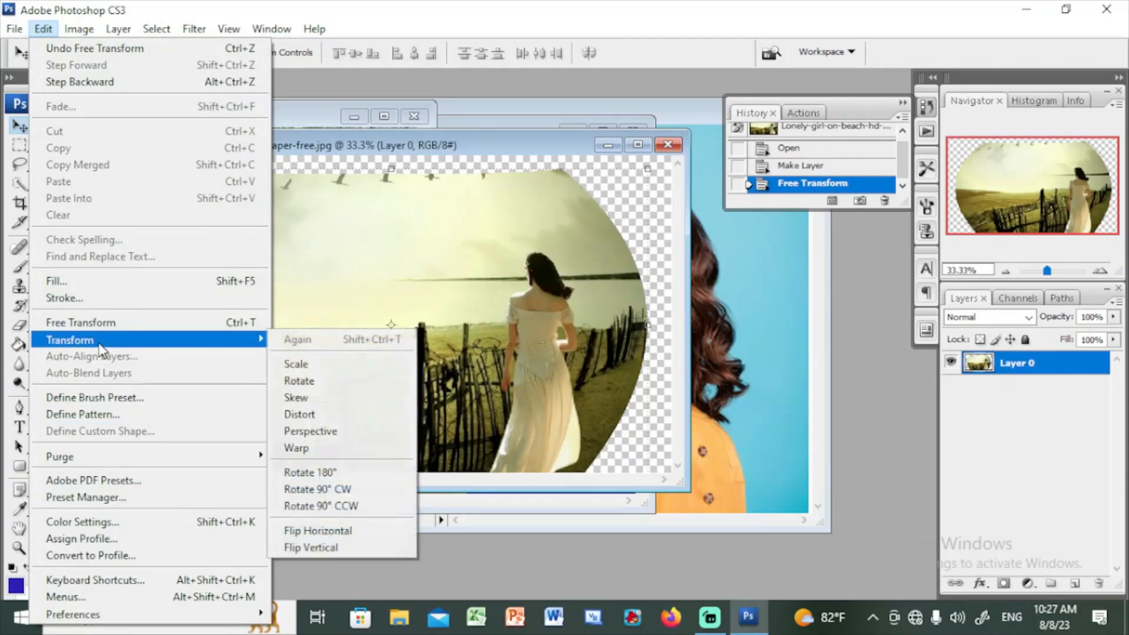
left_click(352, 448)
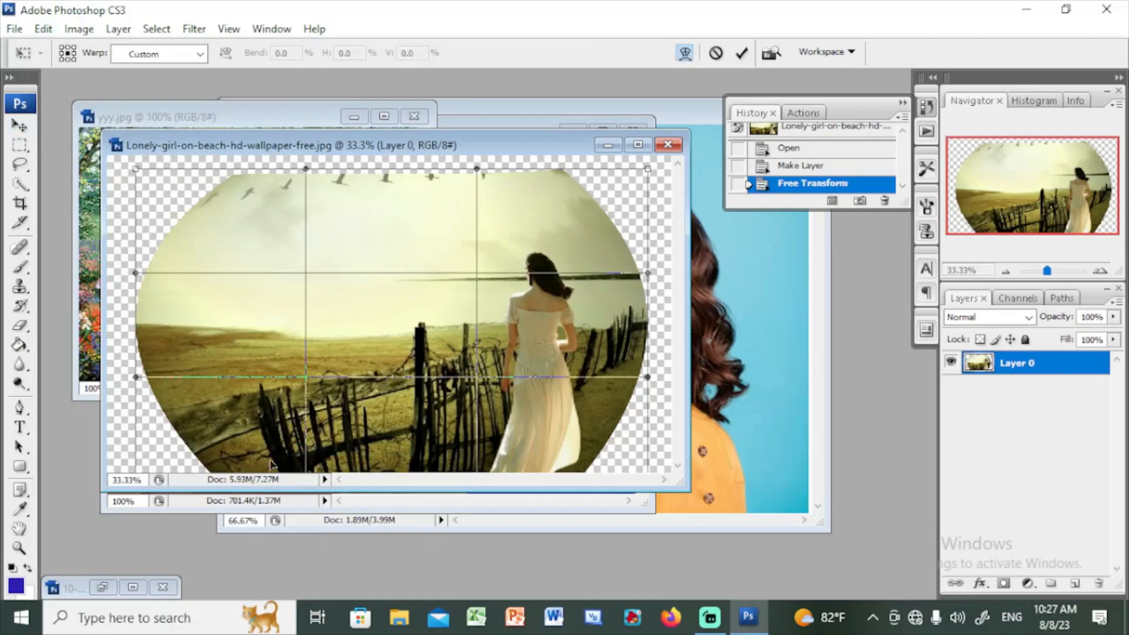
left_click_drag(137, 273, 196, 273)
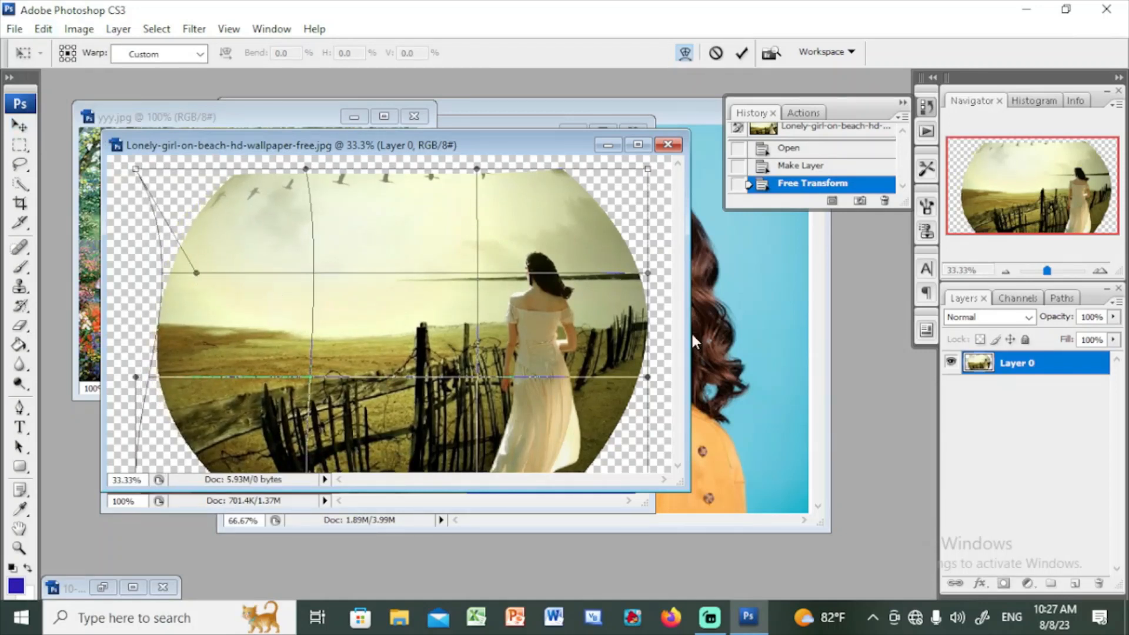
left_click_drag(647, 277, 602, 290)
key("Return")
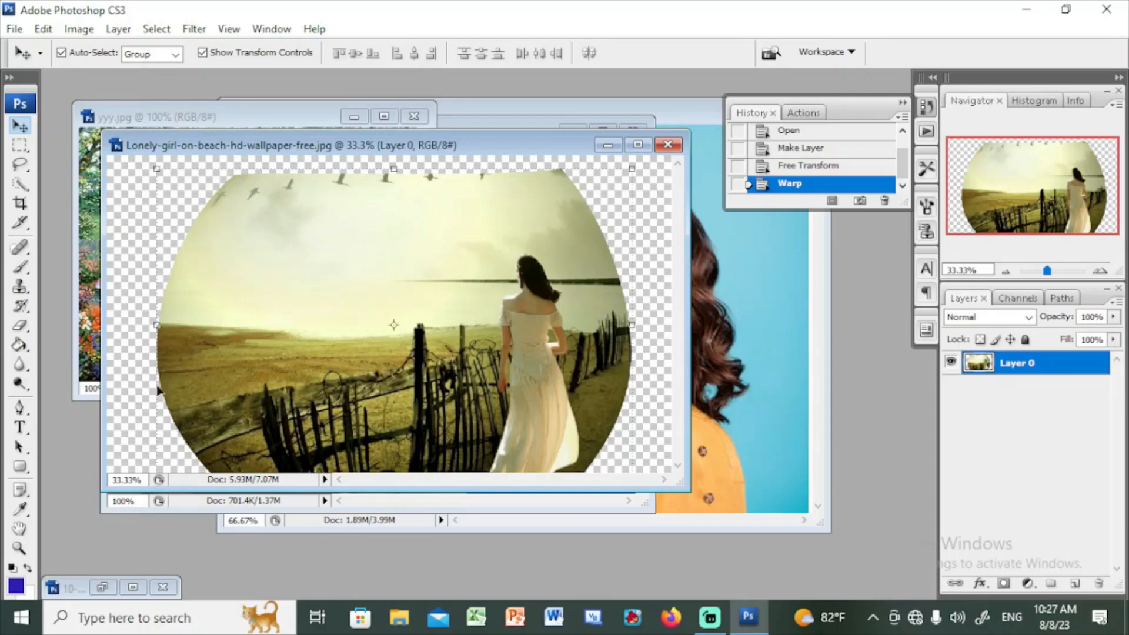
Close the beach photo, yyy.jpg and Flower.JPG without saving changes, leaving Girl copy.jpg open.
left_click(43, 30)
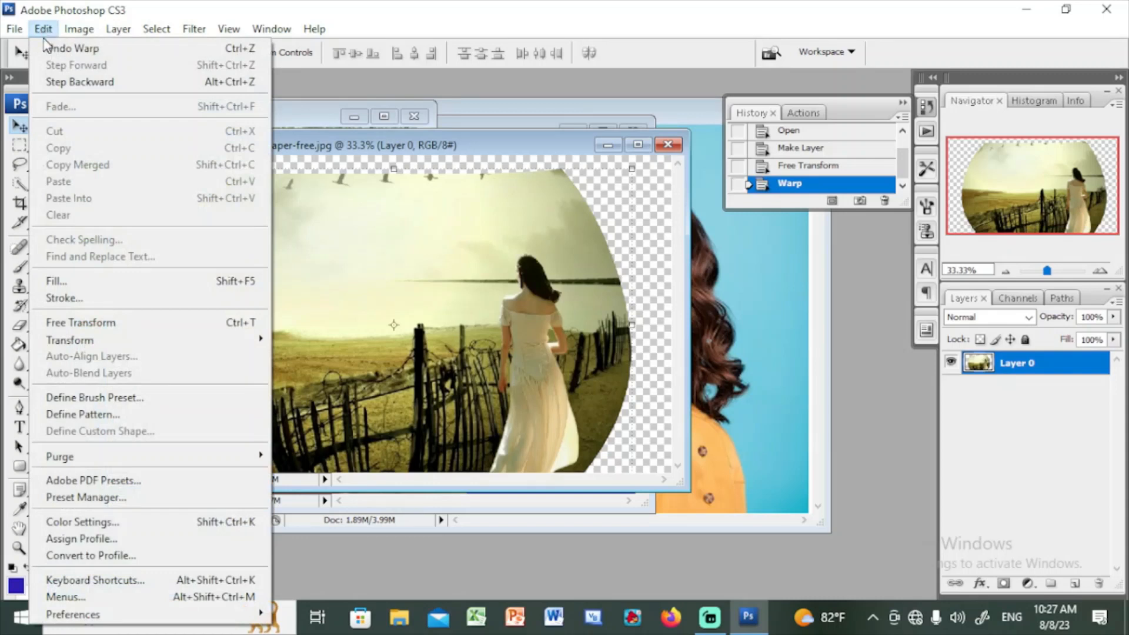
mouse_move(74, 342)
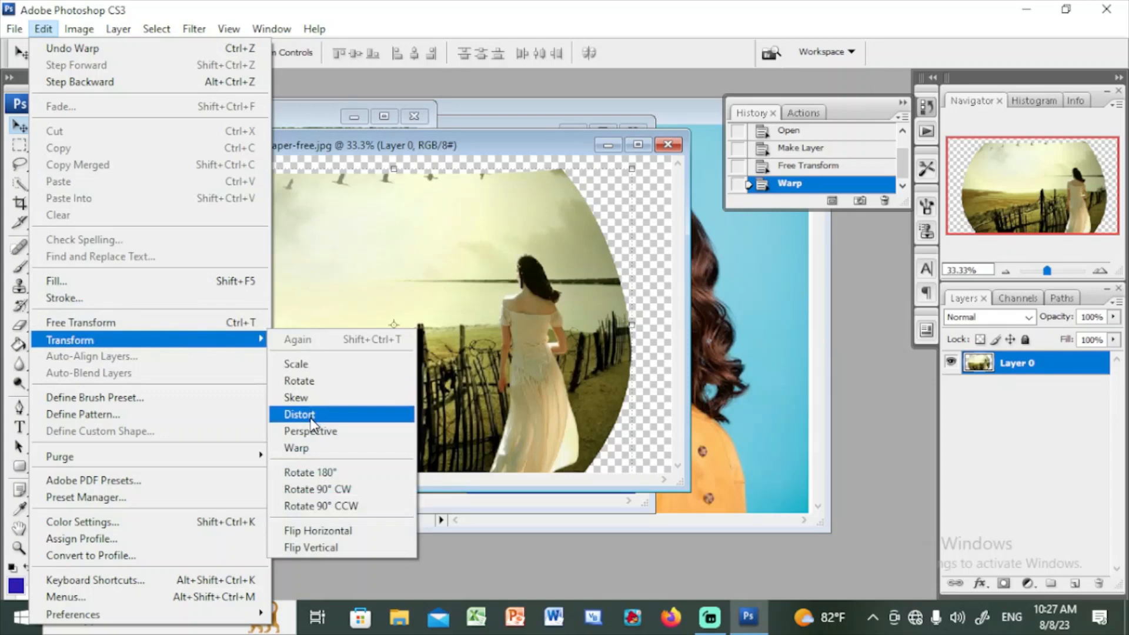
left_click(669, 146)
left_click(588, 269)
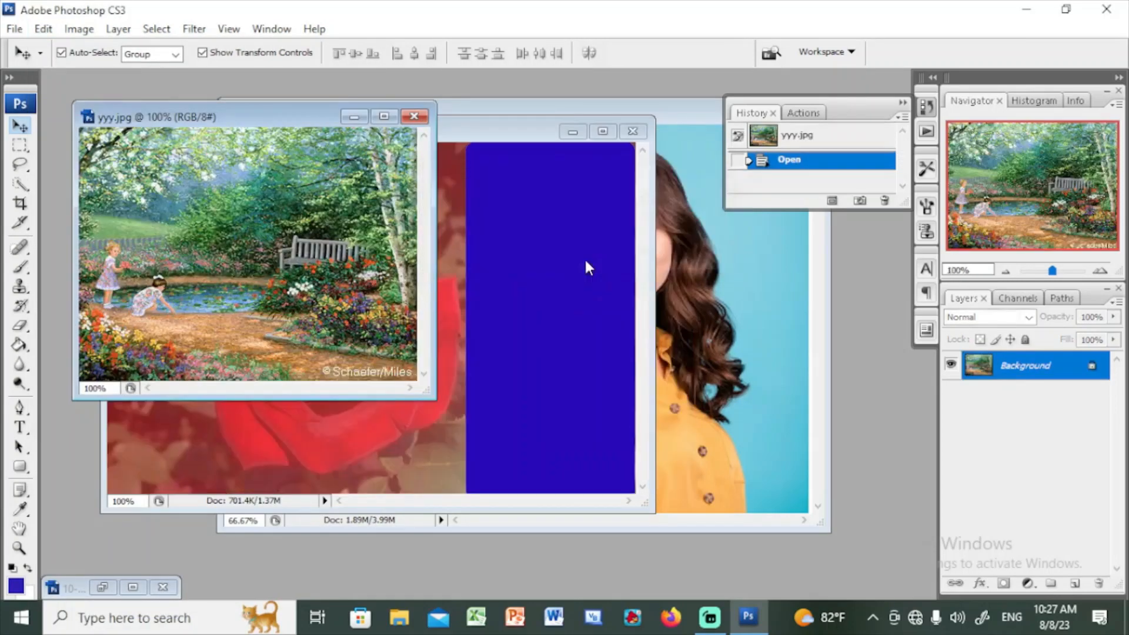
left_click(414, 117)
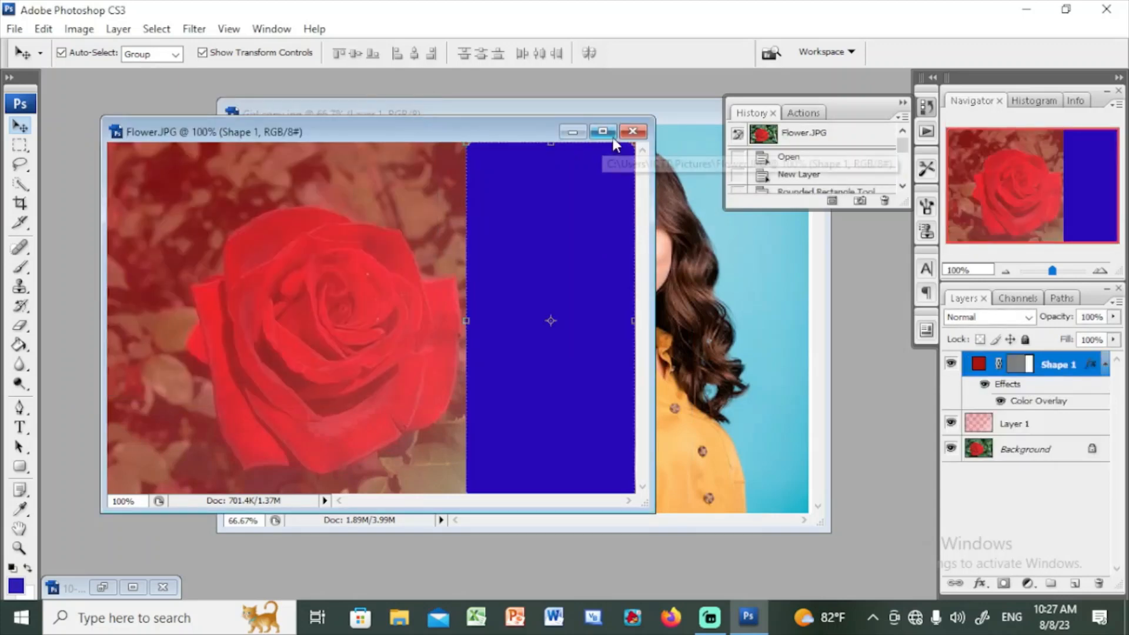
left_click(633, 132)
left_click(580, 254)
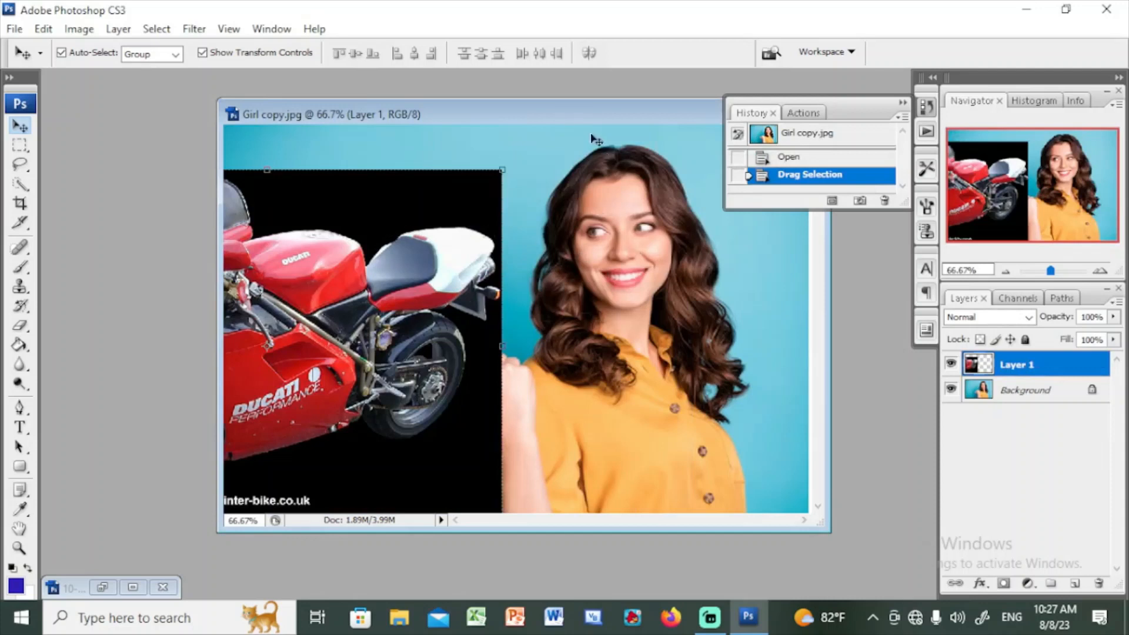
Scale the motorcycle layer in Girl copy.jpg to about 52.4% and place it above the woman's pointing hand, in the canvas's upper-left area.
left_click_drag(553, 118, 438, 112)
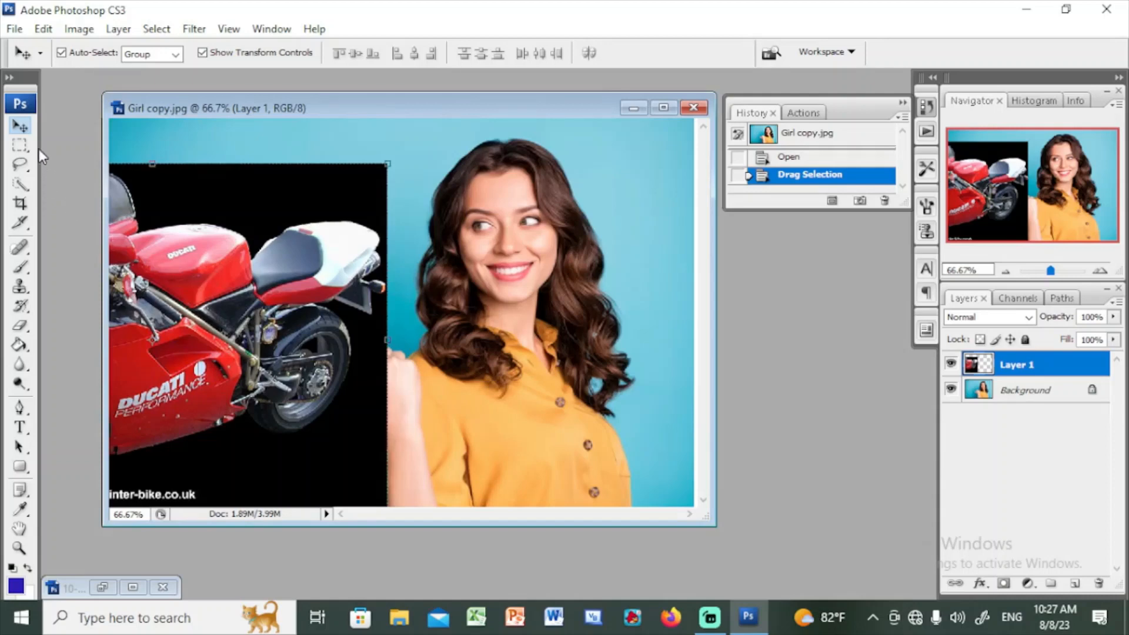
left_click_drag(296, 203, 492, 206)
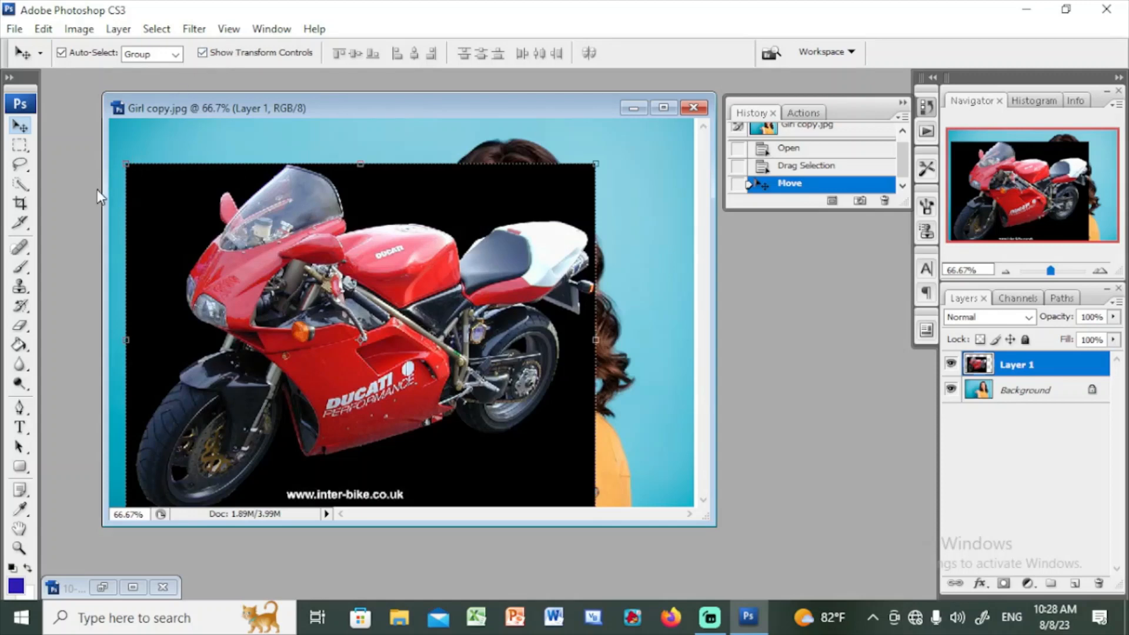
left_click_drag(127, 167, 336, 354)
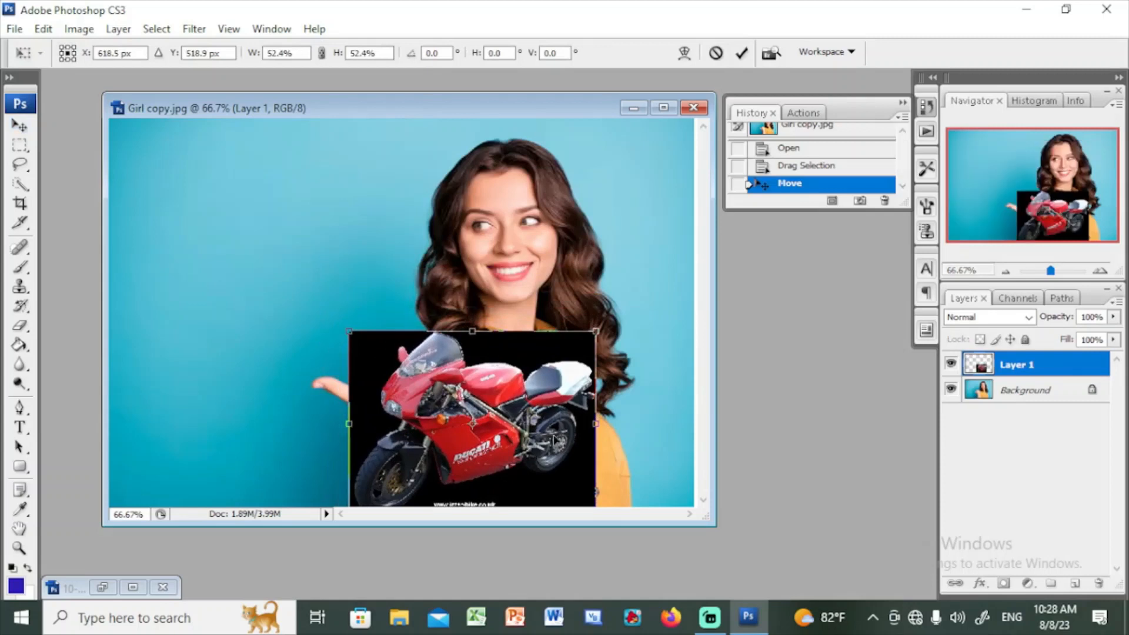
left_click_drag(553, 438, 326, 279)
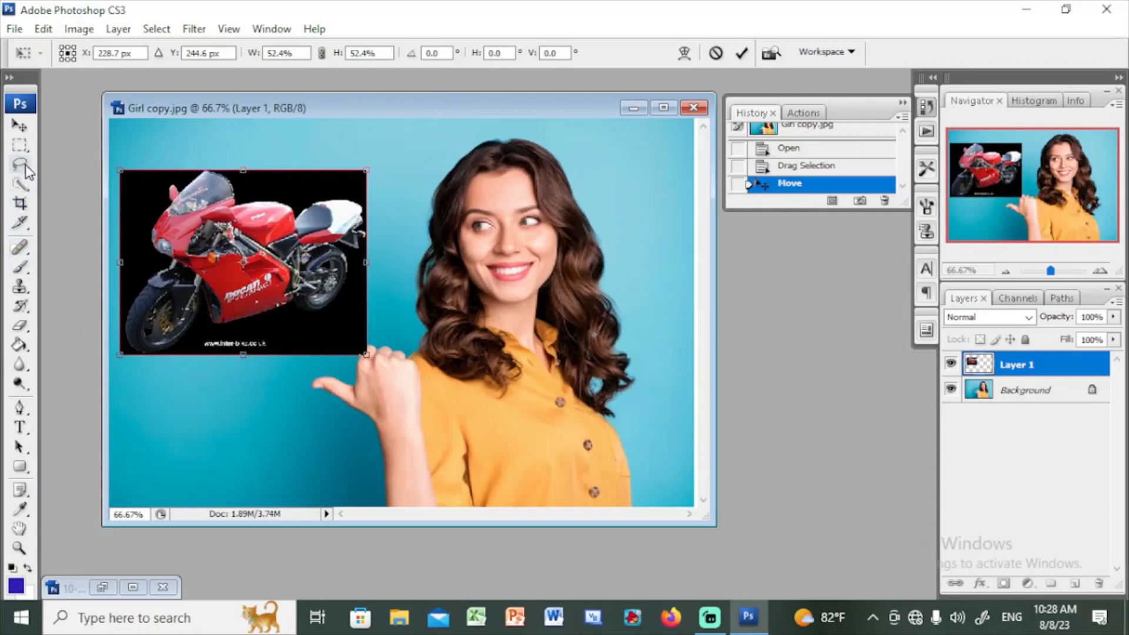
Apply the motorcycle layer's transformation and paint over the web address below the motorcycle with the Spot Healing Brush.
left_click(20, 247)
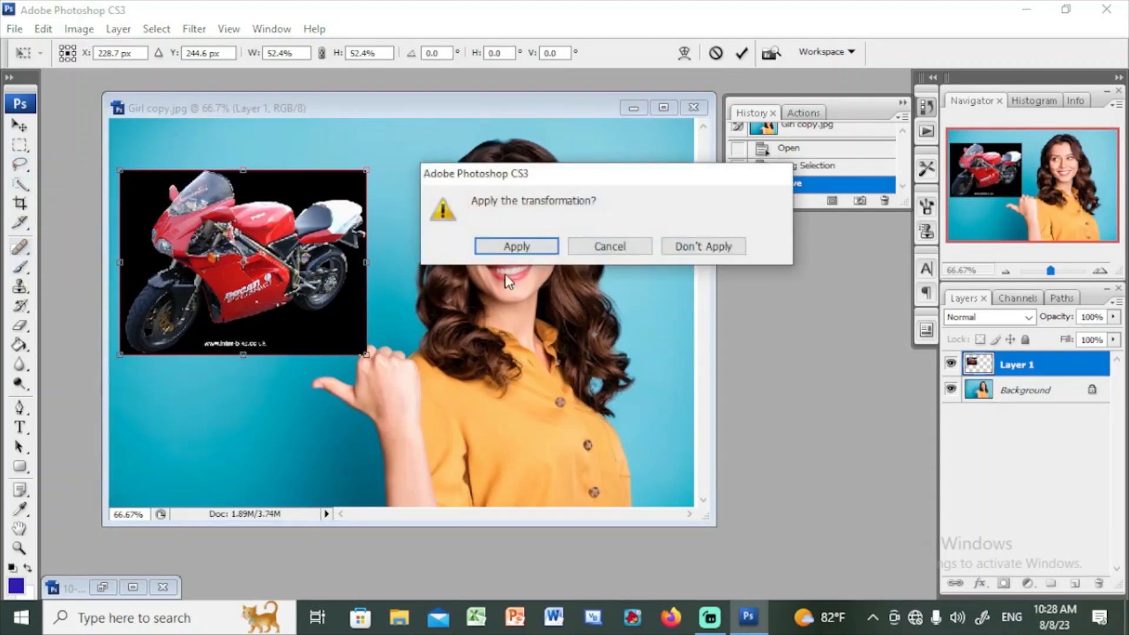
left_click(493, 245)
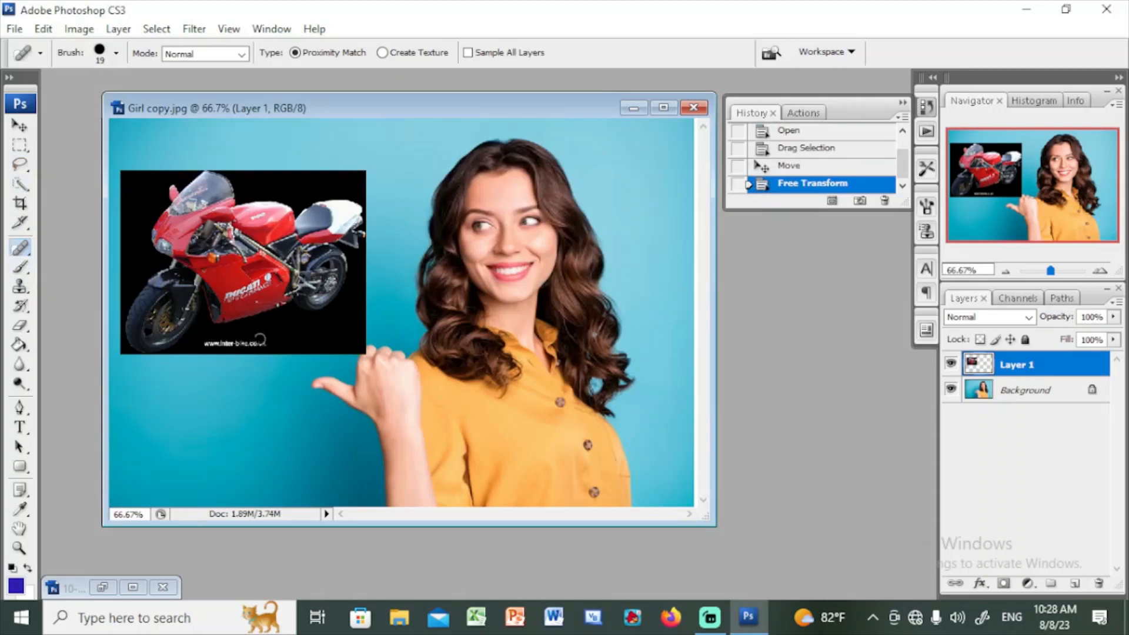
mouse_move(264, 345)
left_mouse_down()
mouse_move(200, 344)
mouse_move(259, 341)
left_mouse_up()
Try to paint out the remaining web address text below the motorcycle with the Healing Brush.
left_click(26, 253)
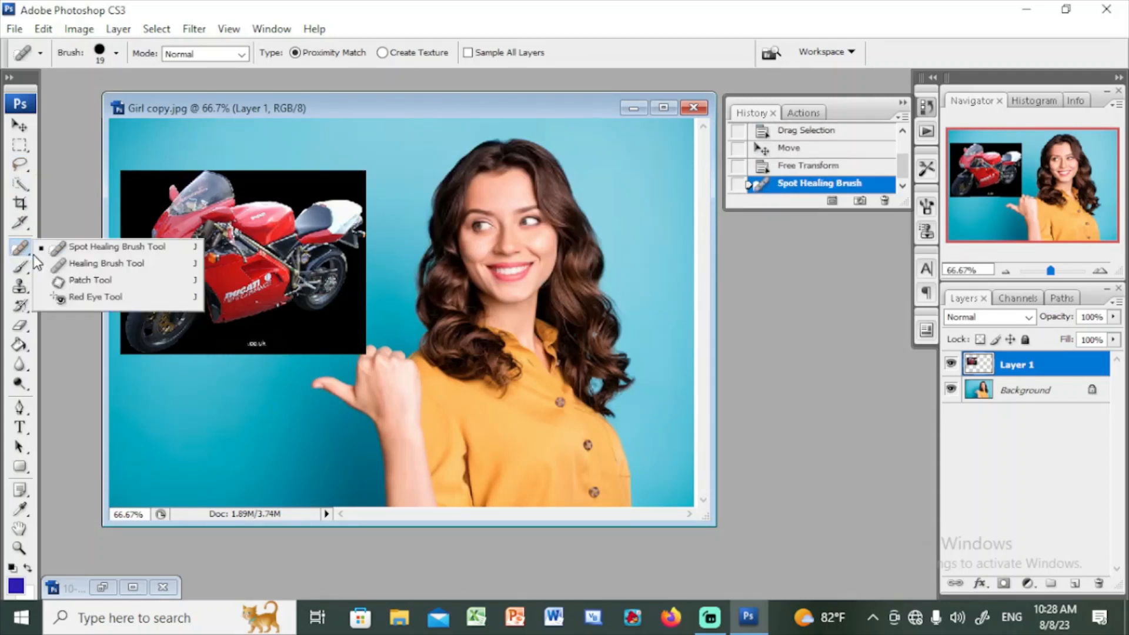
left_click(77, 269)
left_click(241, 346)
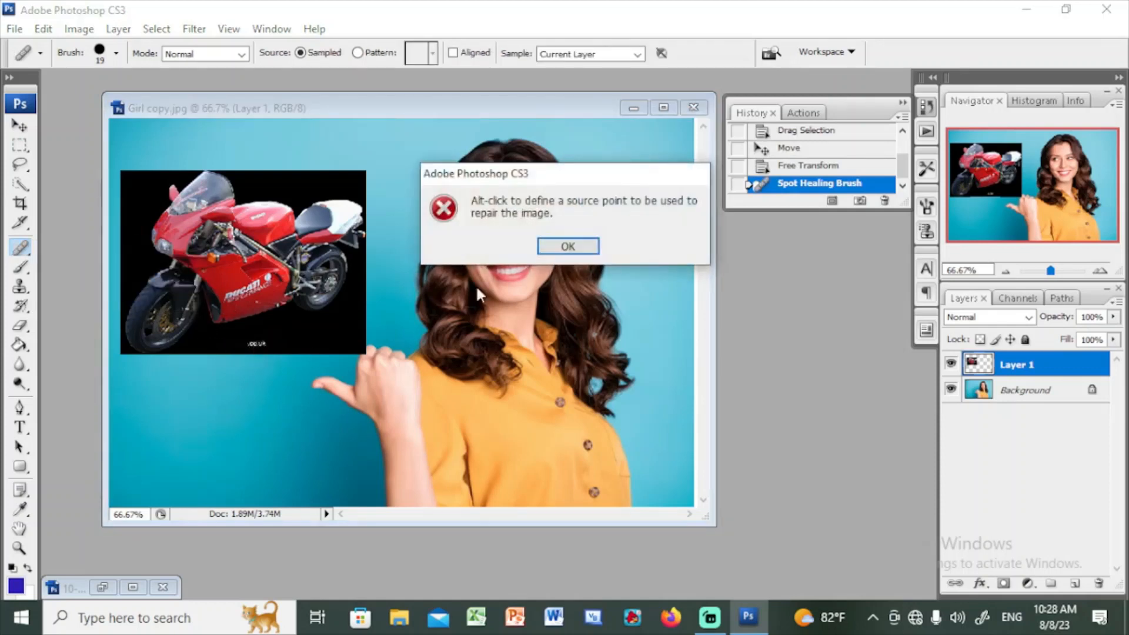
left_click(582, 250)
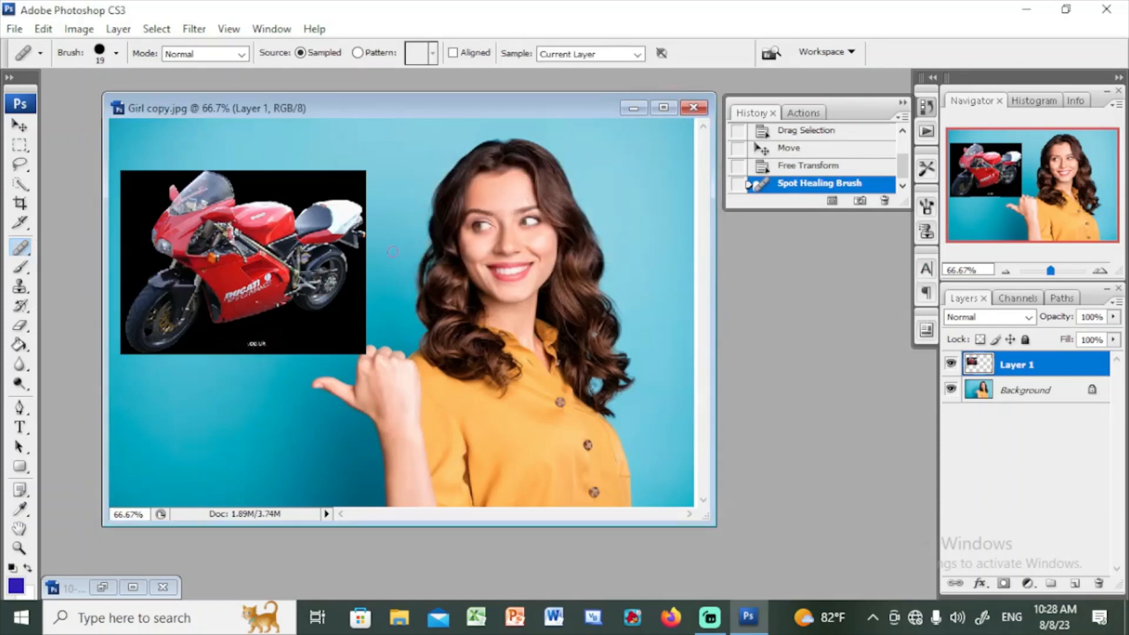
left_click(258, 341)
left_click(568, 250)
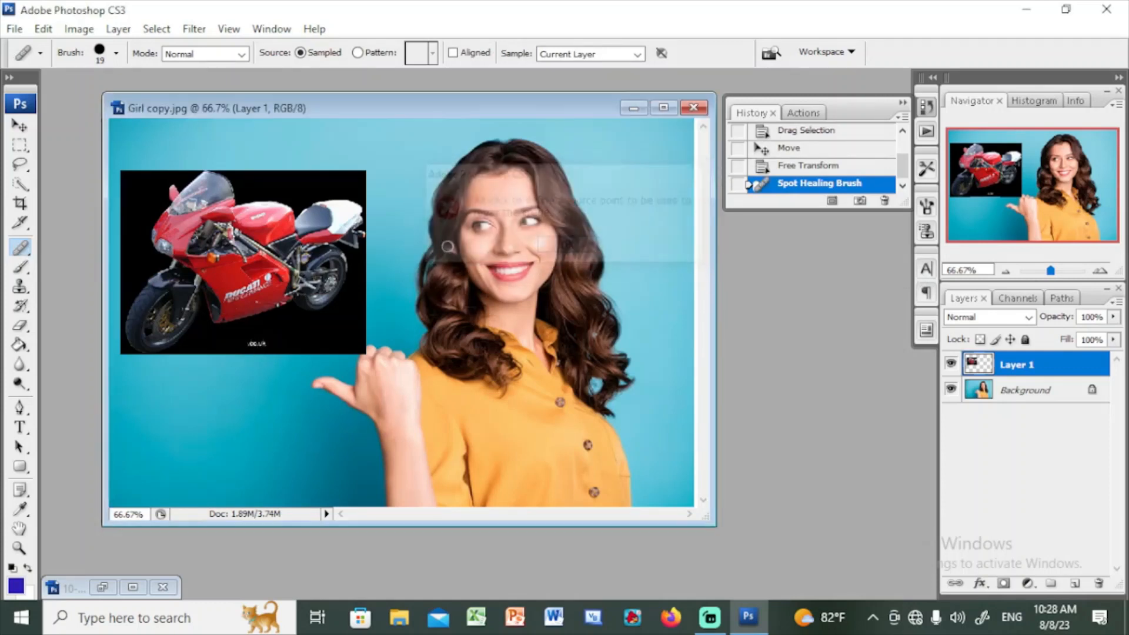
left_click(20, 126)
key("ctrl+t")
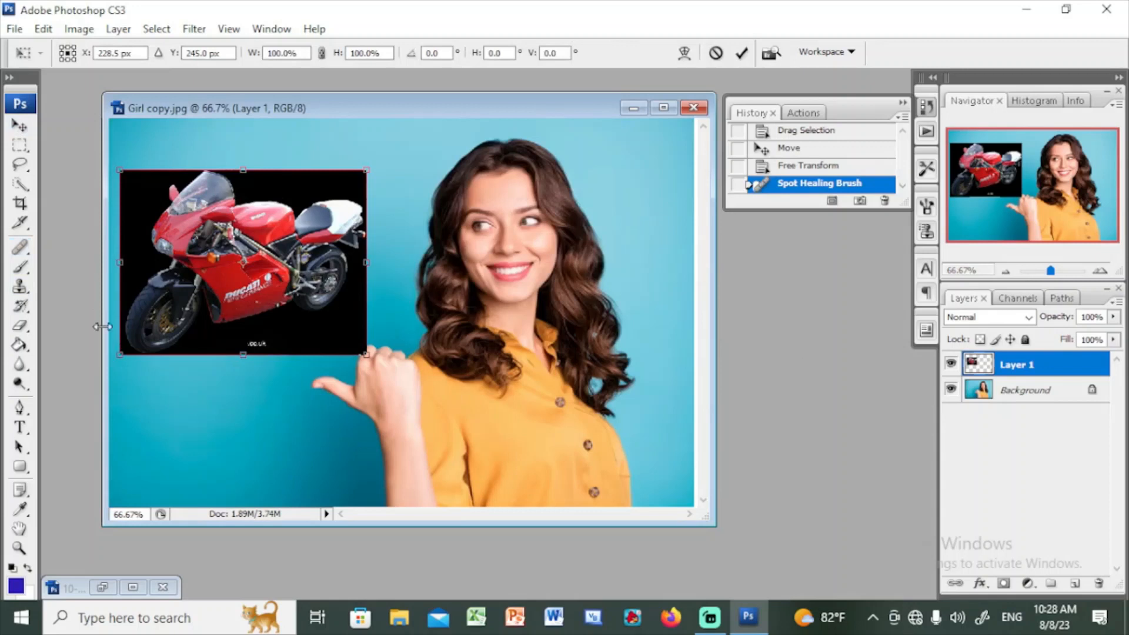
left_click(24, 326)
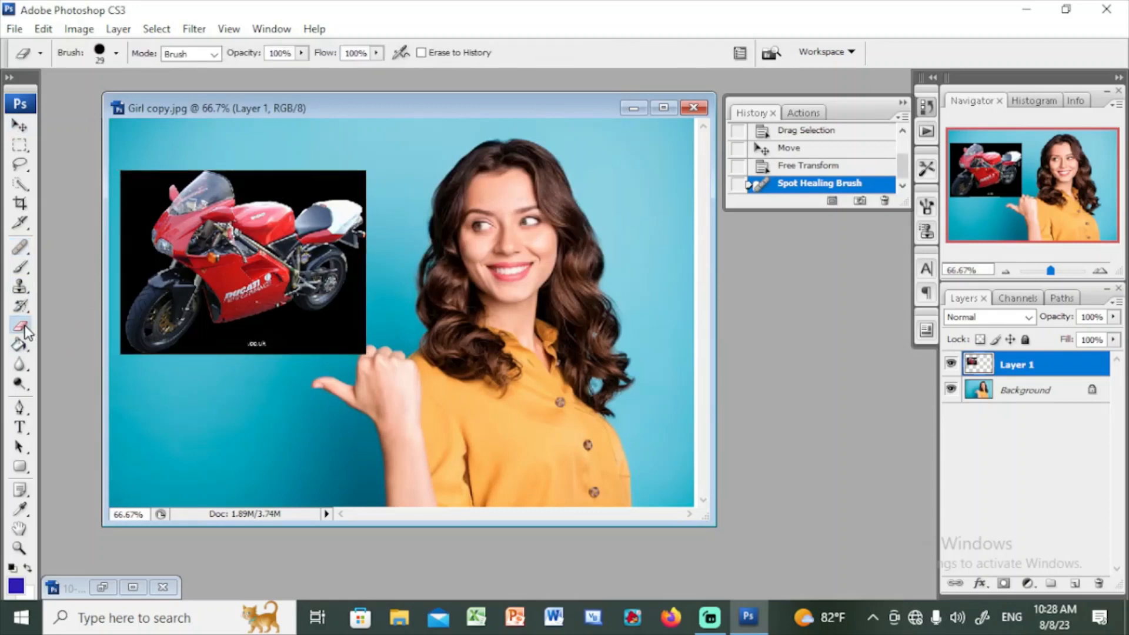
Patch out the remaining web address text below the motorcycle using the plain black area beside it, and clear the selection.
left_click(27, 257)
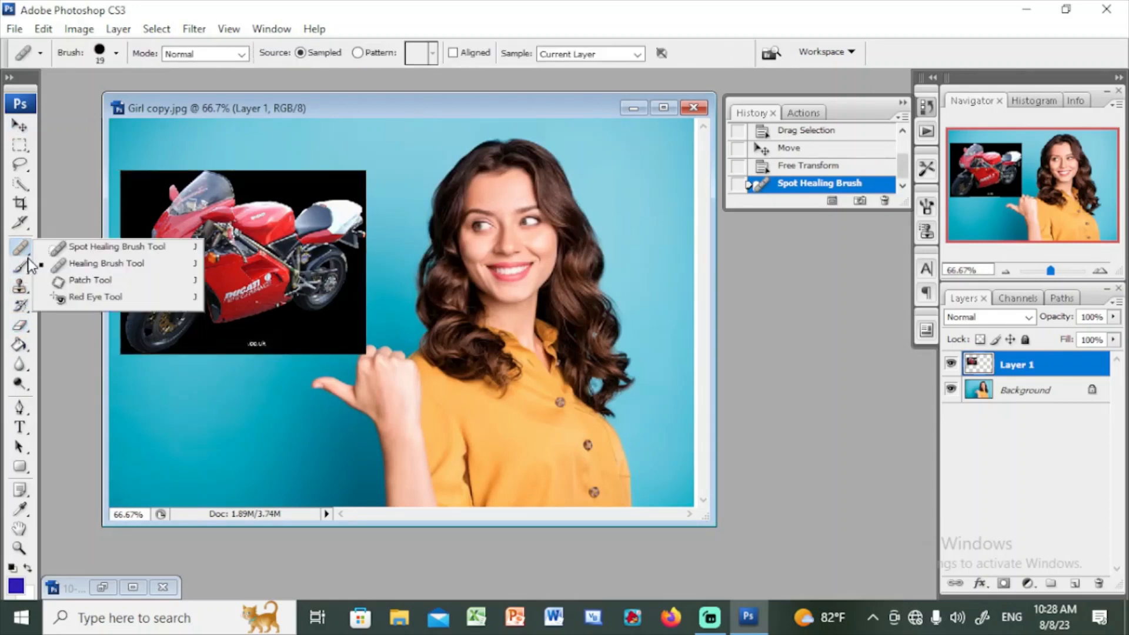
left_click(77, 280)
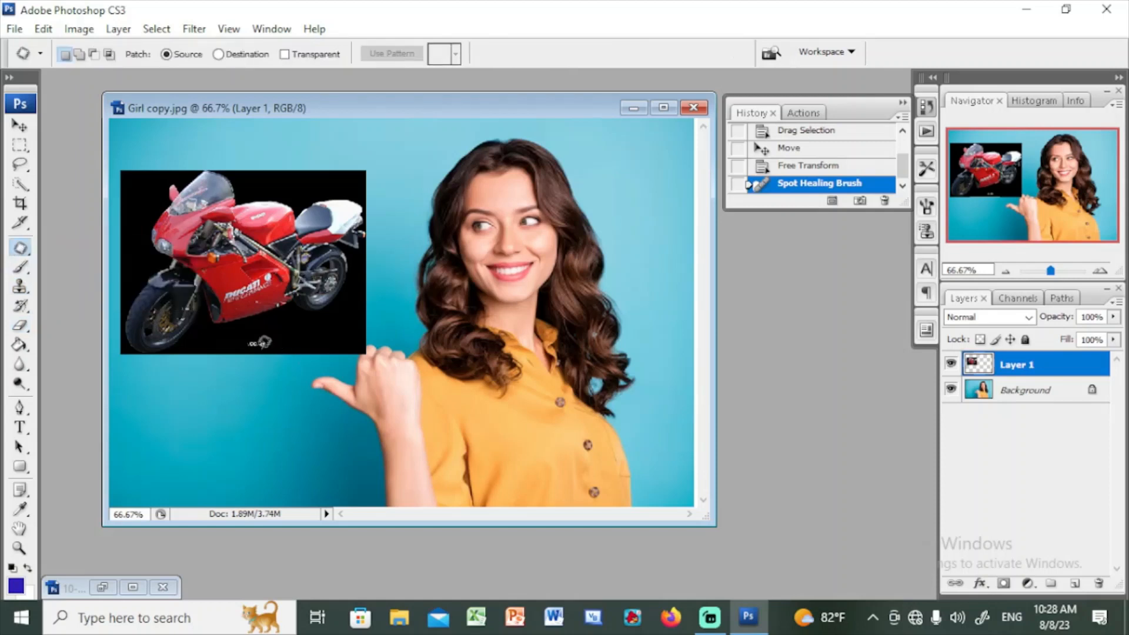
mouse_move(272, 336)
left_mouse_down()
mouse_move(241, 337)
mouse_move(247, 350)
mouse_move(286, 341)
mouse_move(274, 325)
mouse_move(276, 340)
mouse_move(329, 335)
left_mouse_up()
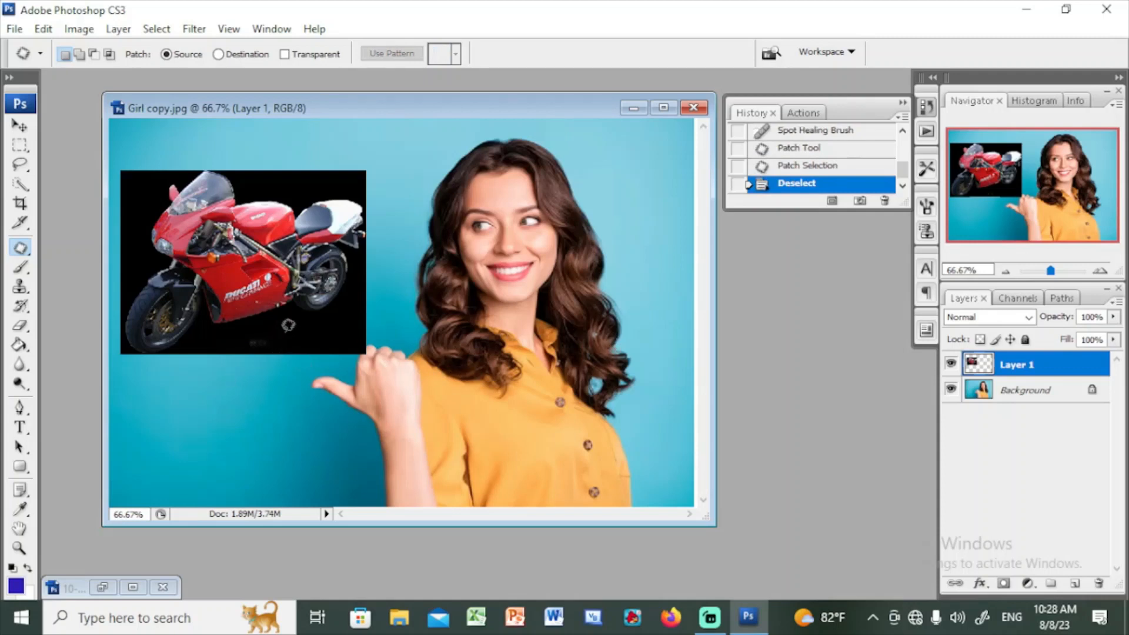
mouse_move(289, 324)
left_mouse_down()
mouse_move(230, 340)
mouse_move(291, 340)
mouse_move(282, 328)
mouse_move(285, 342)
mouse_move(335, 337)
left_mouse_up()
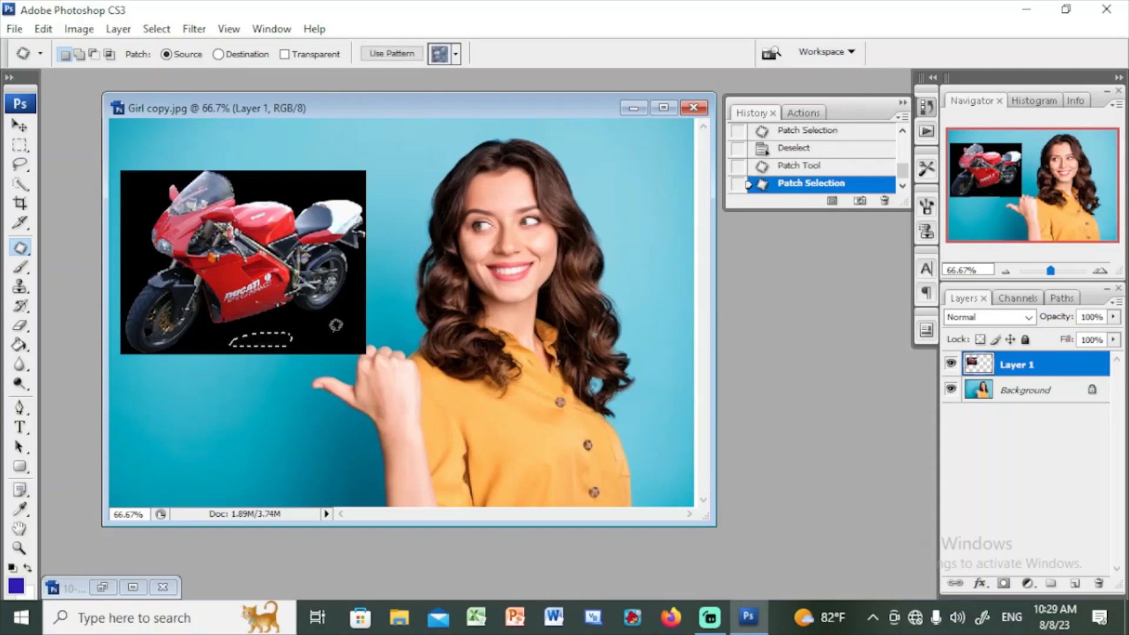
key("ctrl+d")
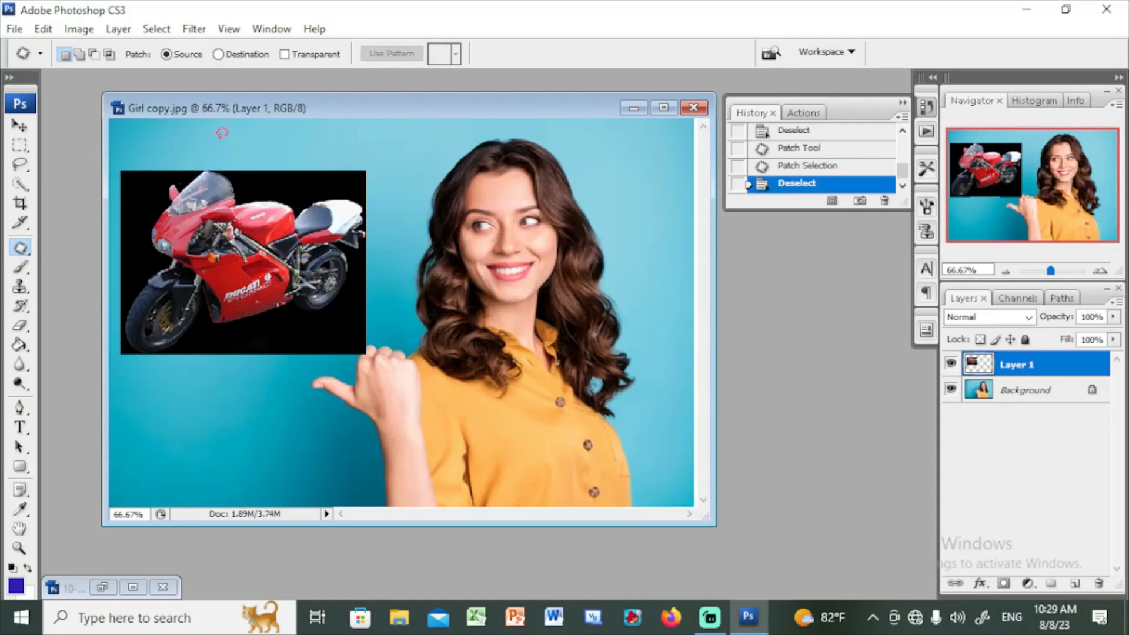
Move the motorcycle layer slightly upward so it sits just above the woman's pointing hand.
left_click(19, 125)
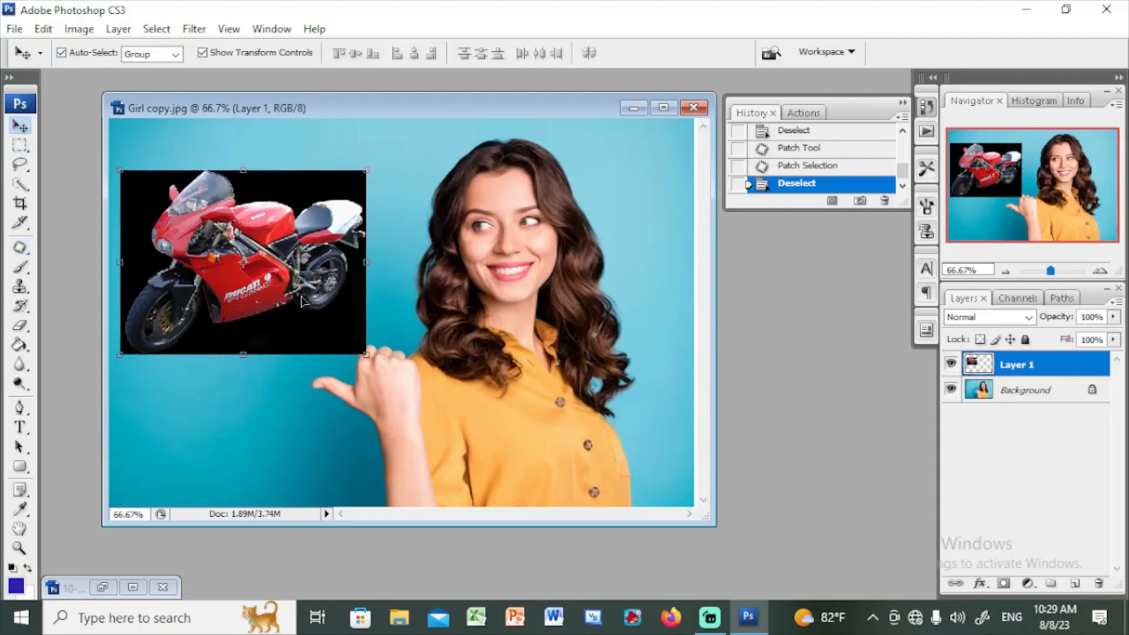
left_click_drag(304, 301, 300, 290)
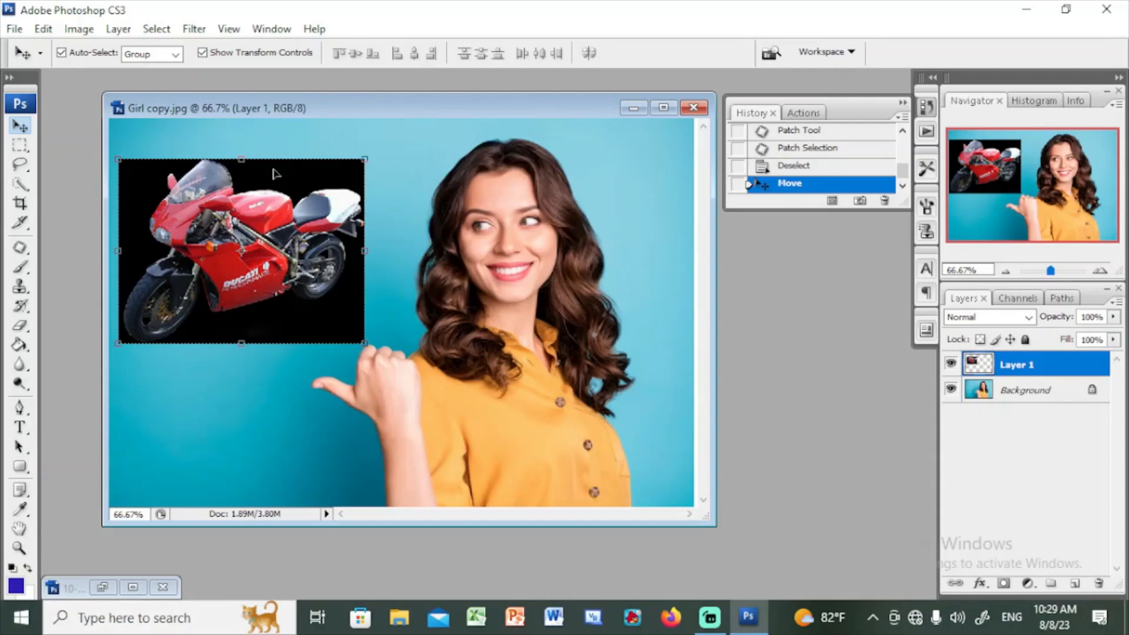
left_click(50, 31)
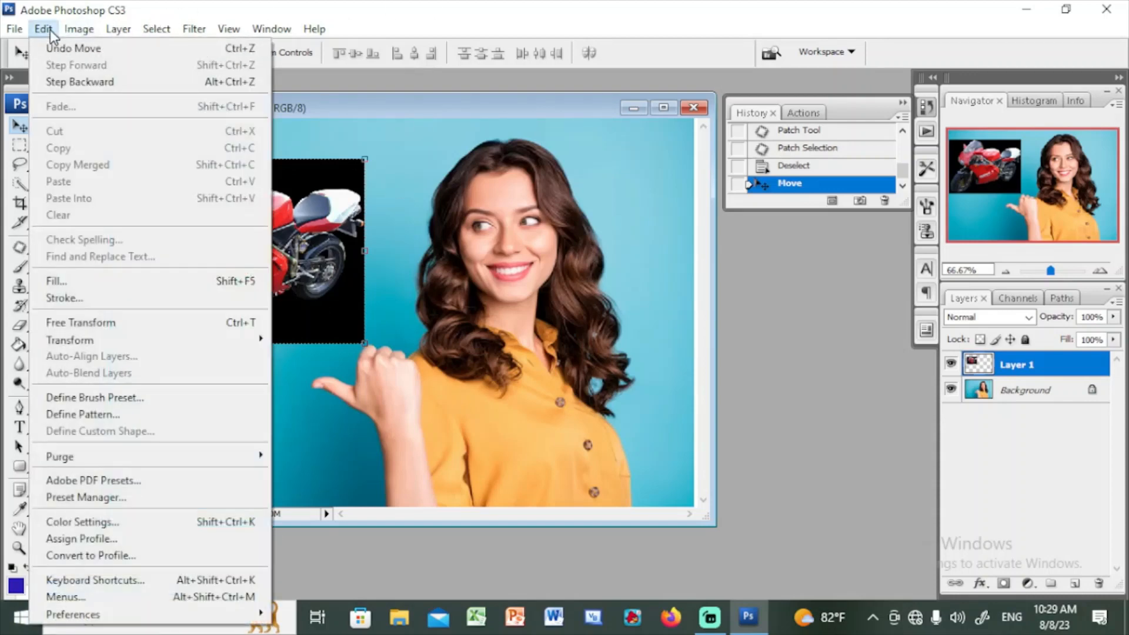
mouse_move(118, 28)
left_click(443, 105)
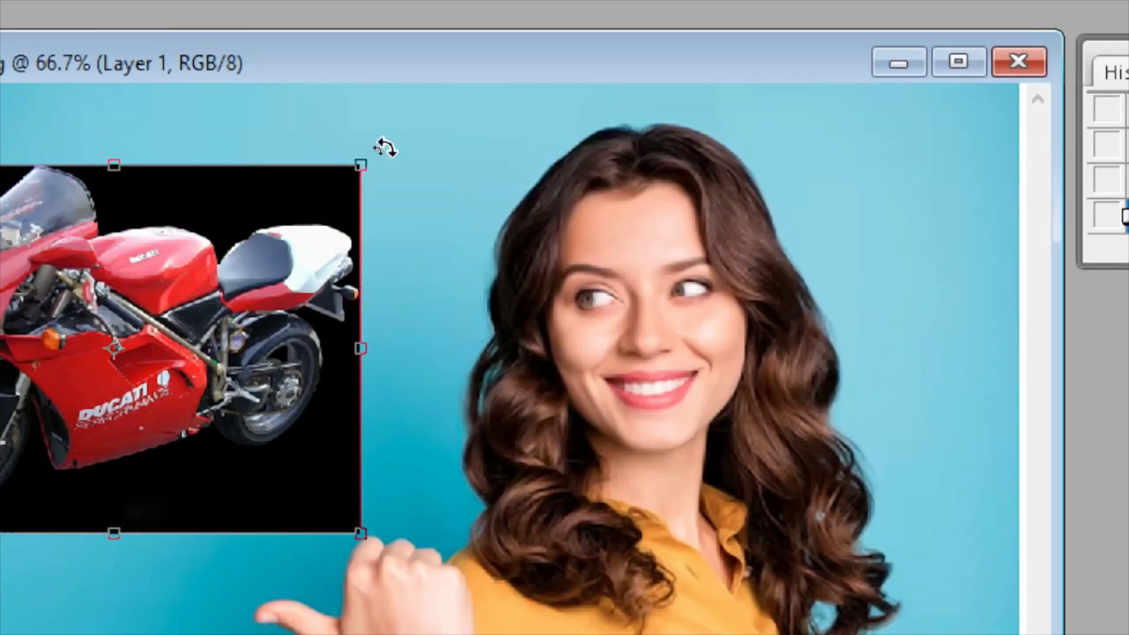
Rotate the motorcycle layer by 24.0° and shift it slightly down and to the right.
left_click_drag(385, 147, 406, 282)
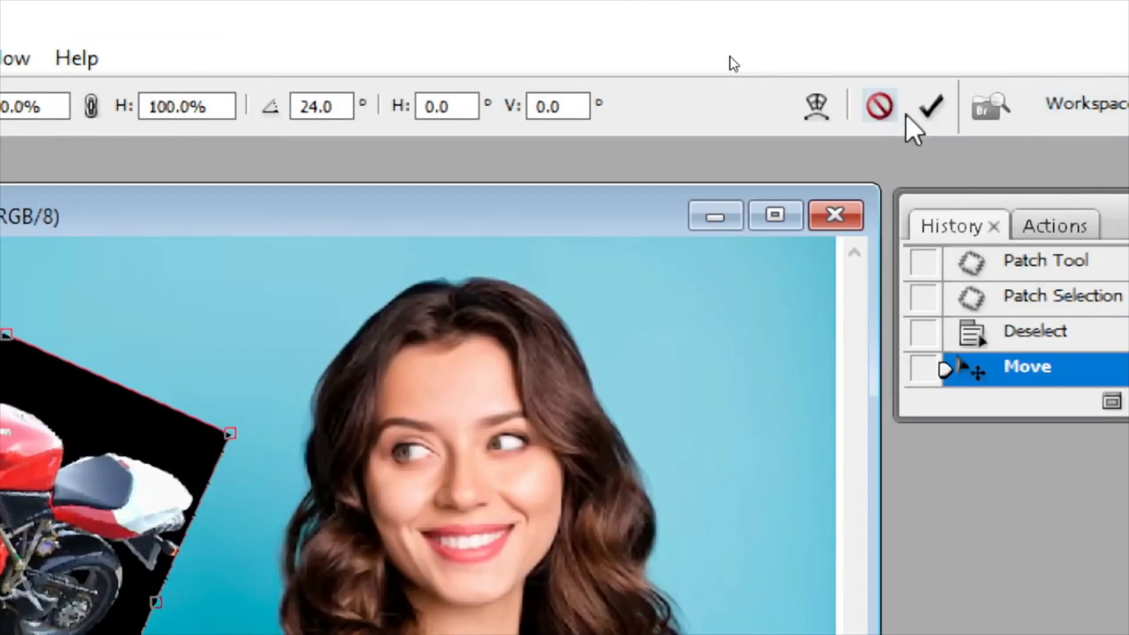
left_click(933, 108)
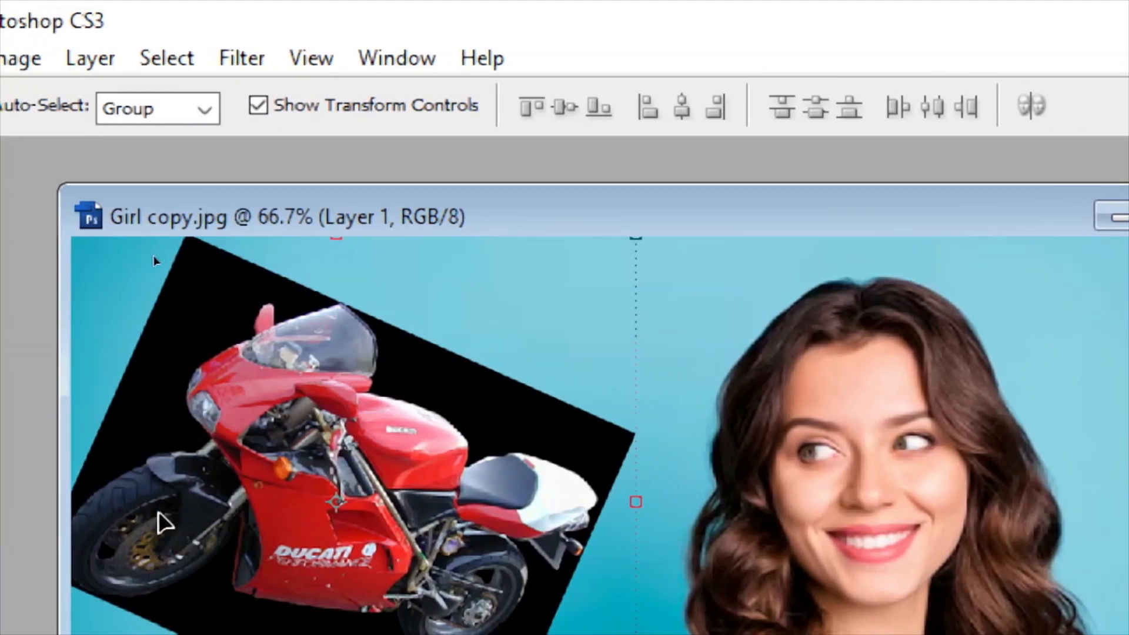
left_click_drag(311, 524, 344, 550)
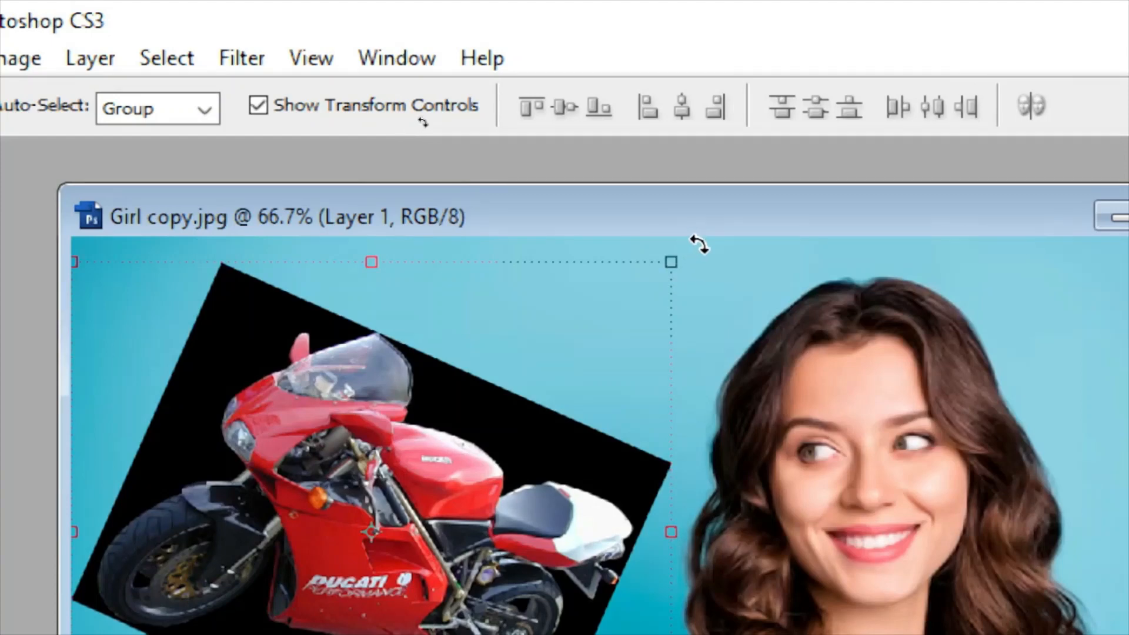
Rotate the motorcycle layer by -56.6° and revert the history to the Move state before both rotations.
left_click_drag(699, 245, 333, 255)
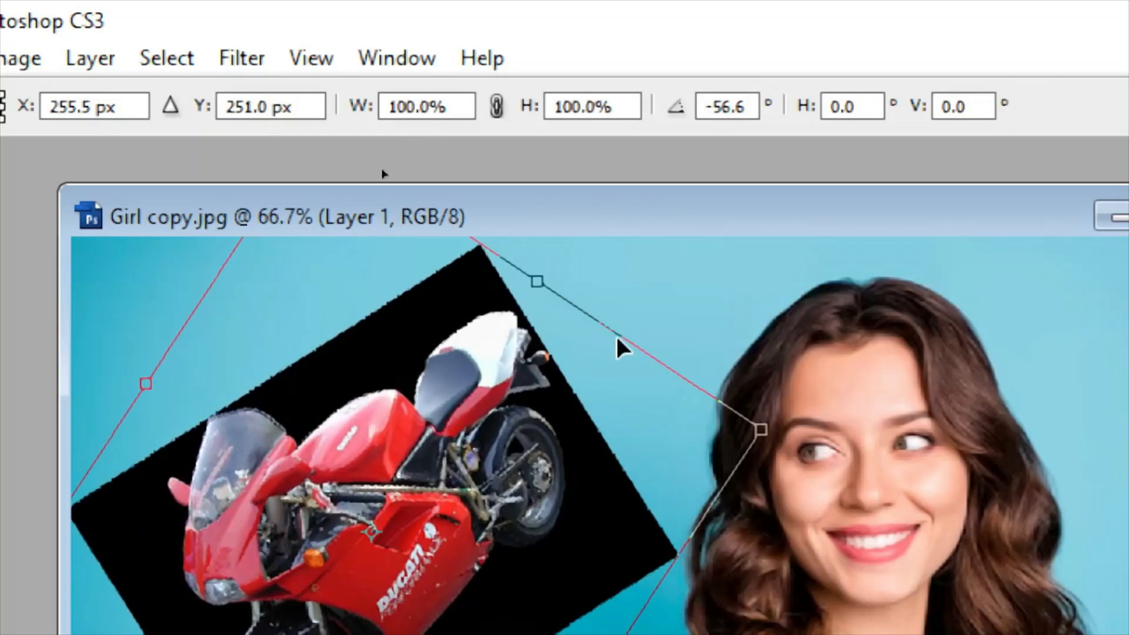
key("Return")
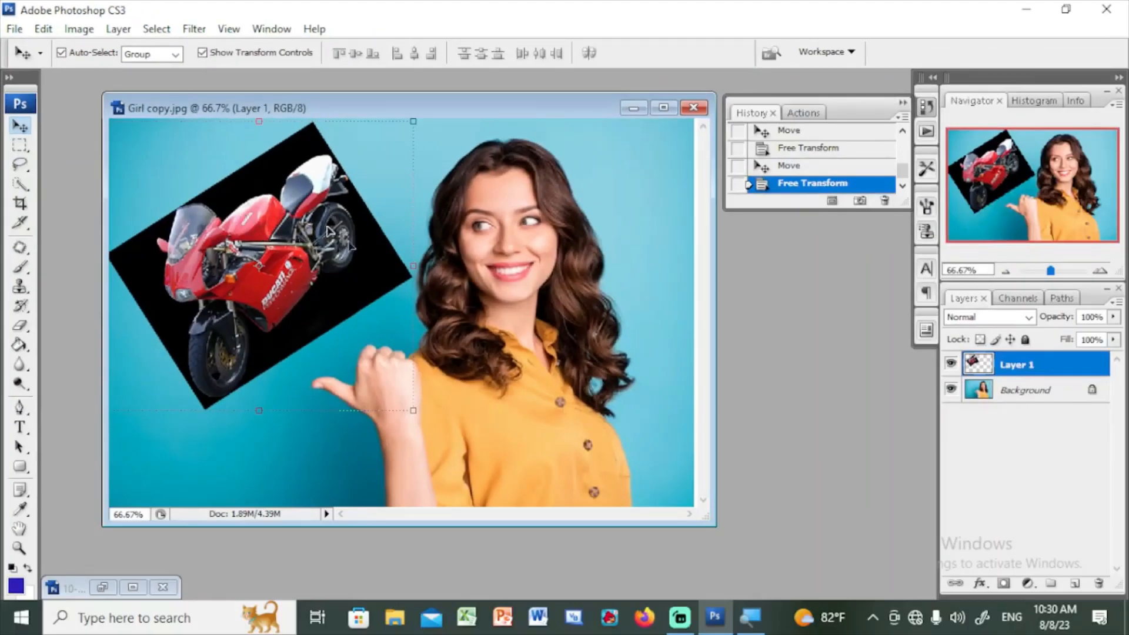
left_click(801, 166)
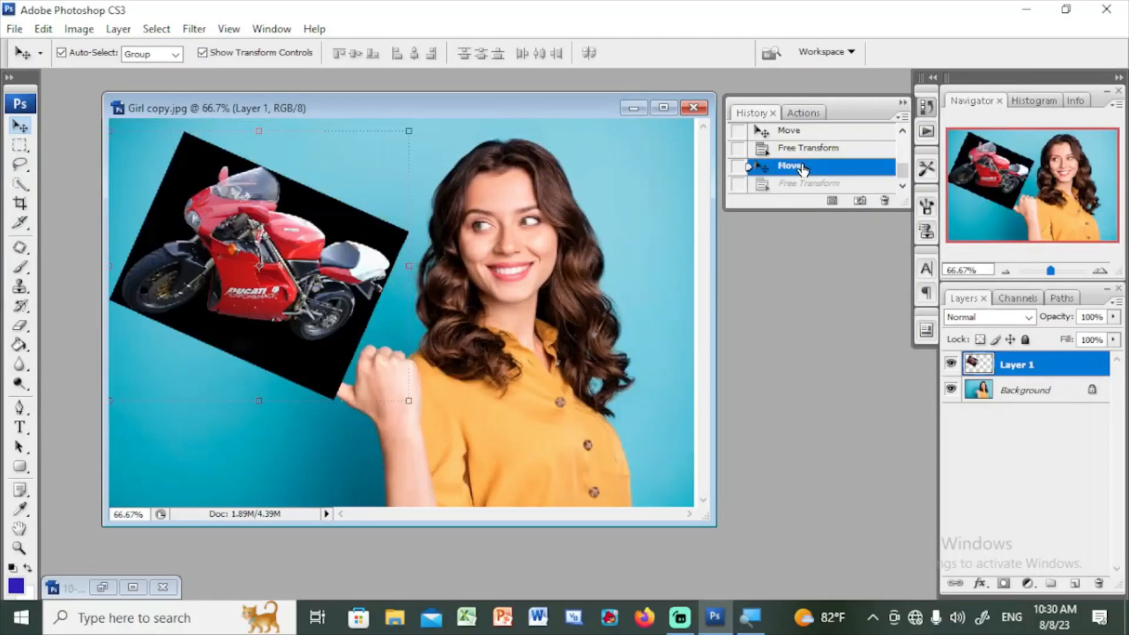
left_click(809, 150)
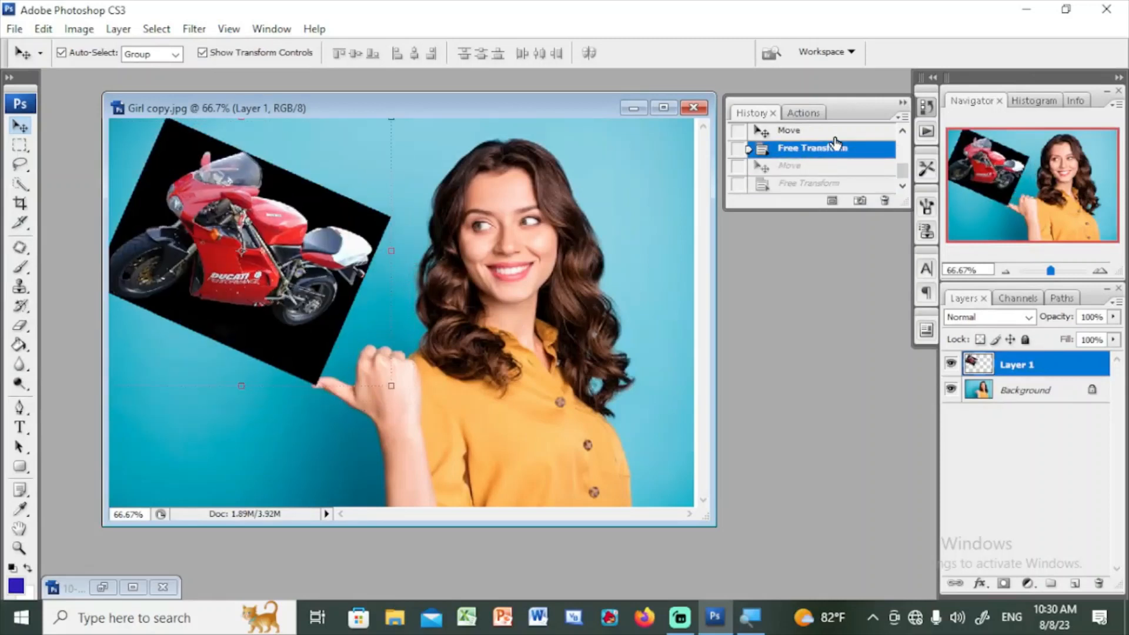
left_click(829, 132)
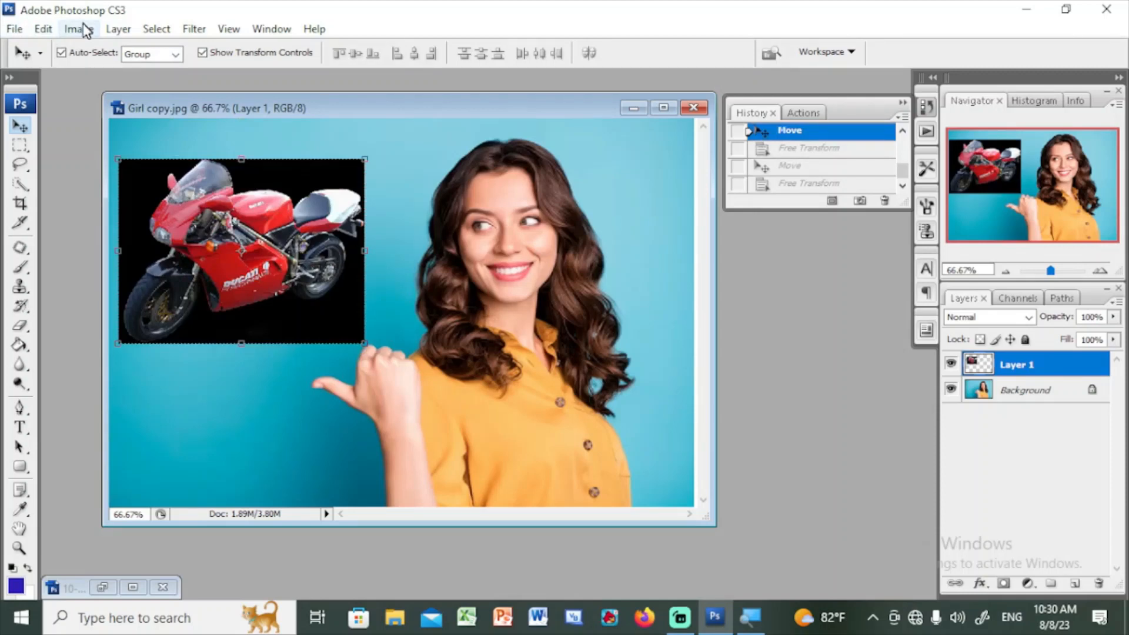
Switch to the maximized 10-LAMBORGHINI-GALLARDO.jpg document and rotate its whole canvas by 180°.
left_click(133, 587)
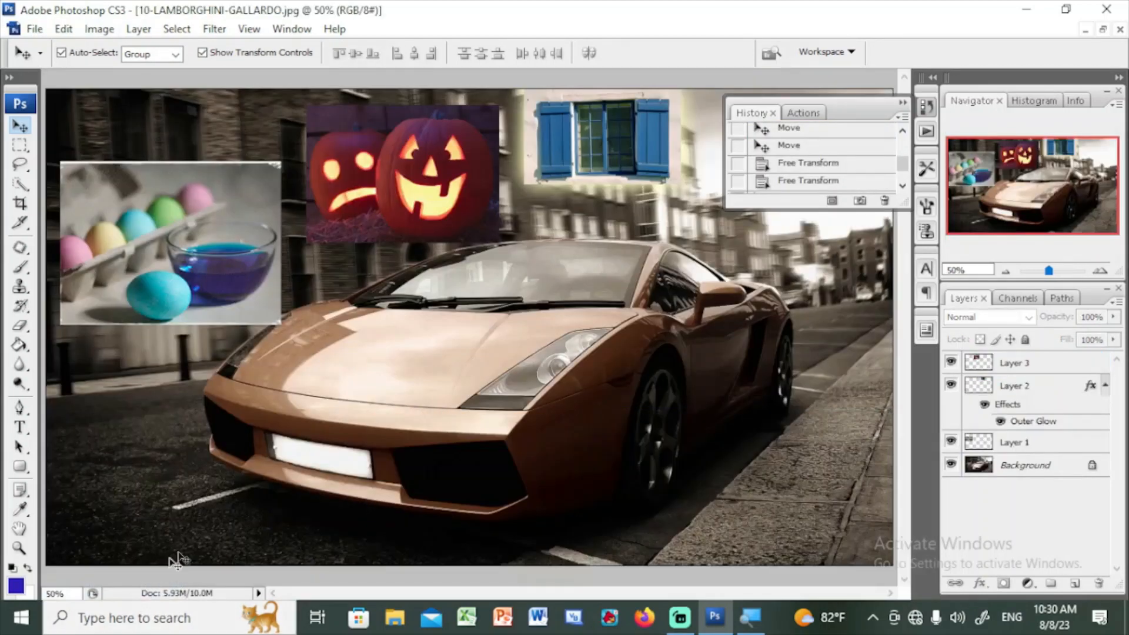
left_click(108, 30)
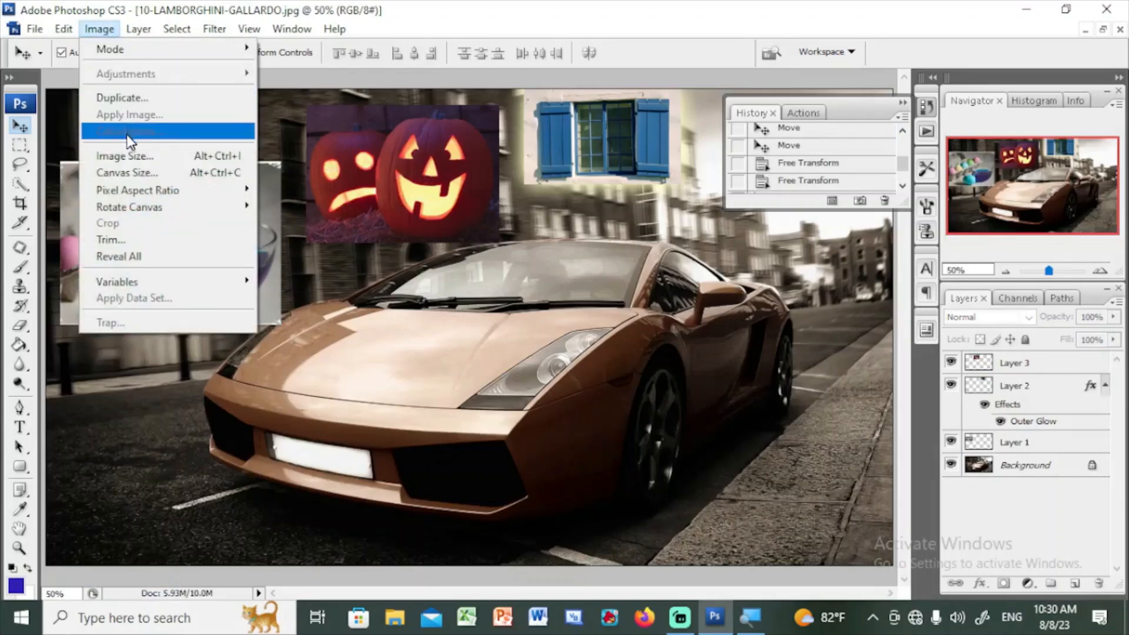
mouse_move(142, 208)
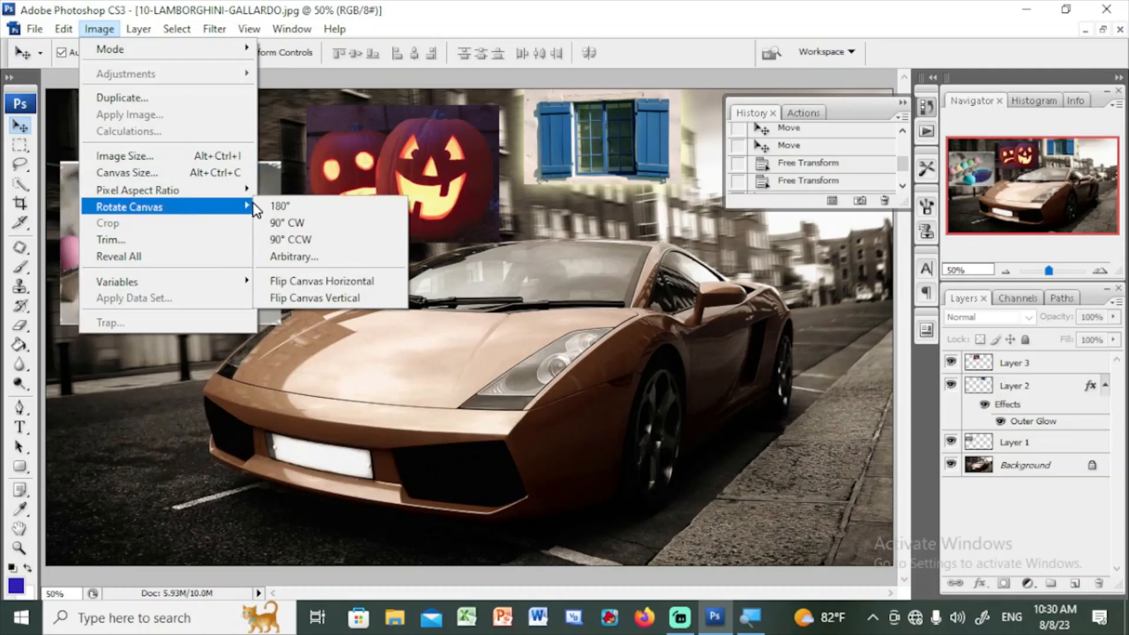
left_click(299, 206)
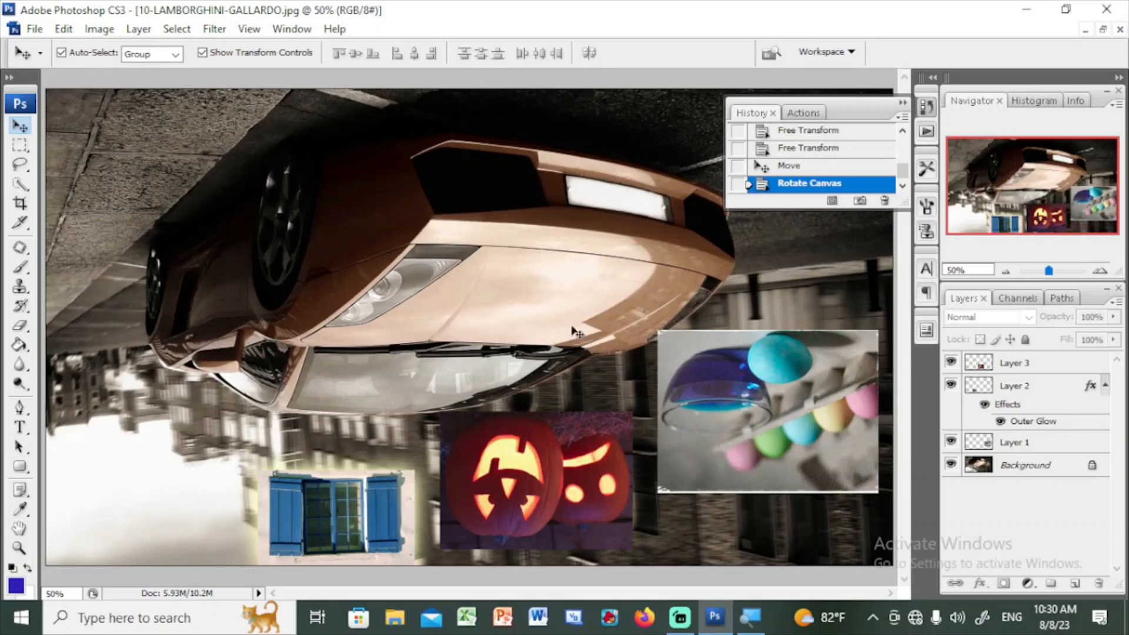
Rotate the car image's canvas 90° clockwise and then 90° counterclockwise.
left_click(100, 30)
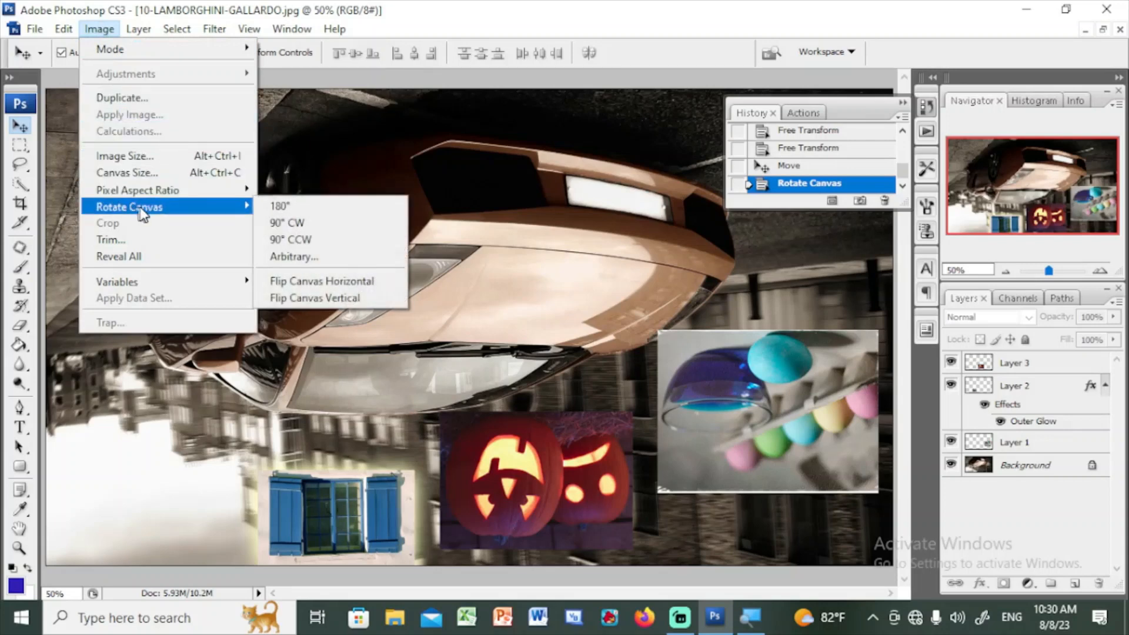
left_click(306, 223)
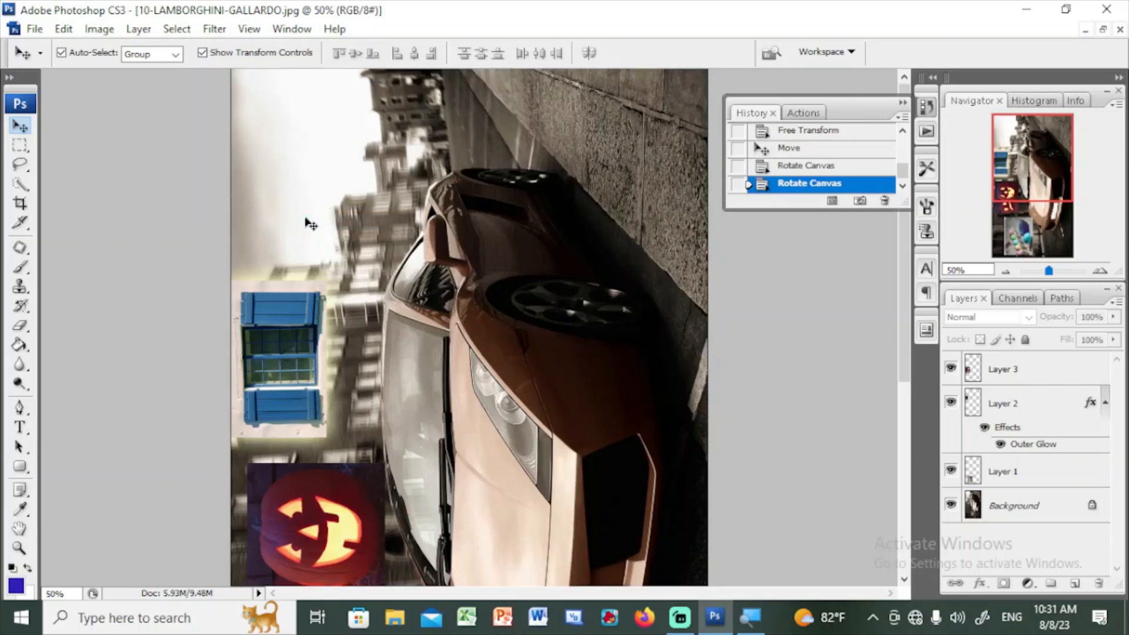
left_click(98, 32)
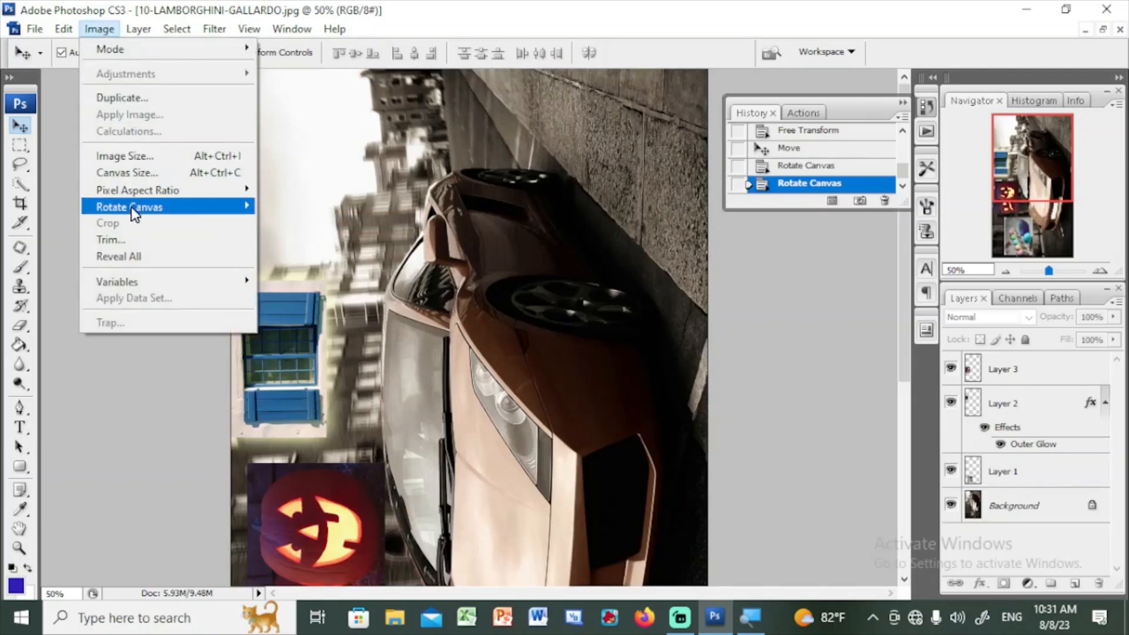
mouse_move(132, 210)
left_click(297, 238)
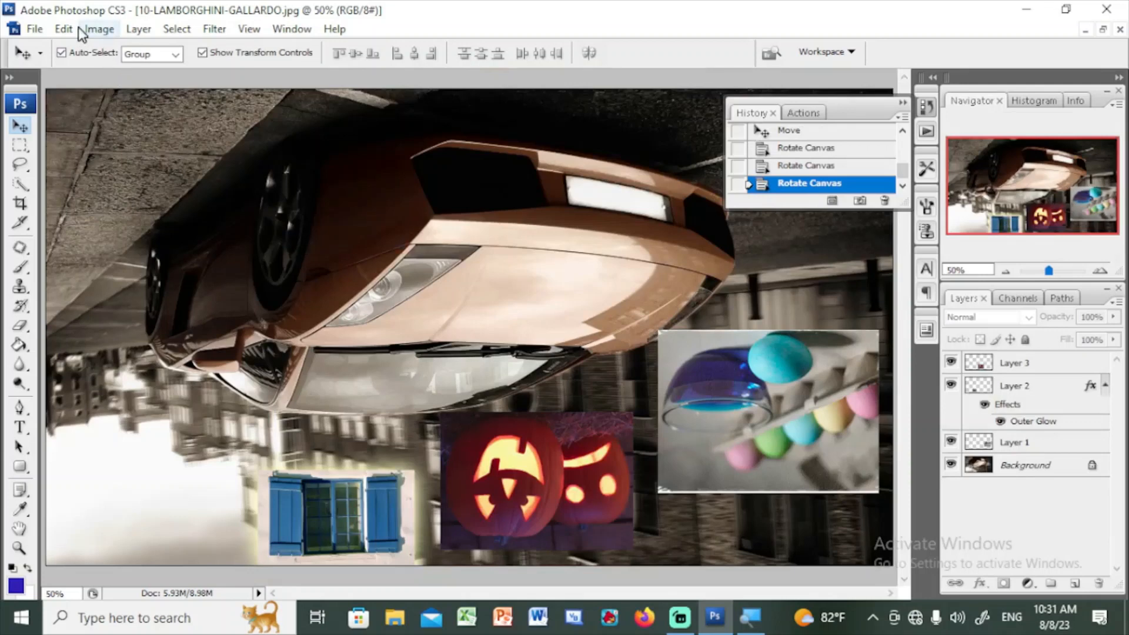
Revert the car image to the Move history state that precedes all the canvas rotations.
left_click(62, 29)
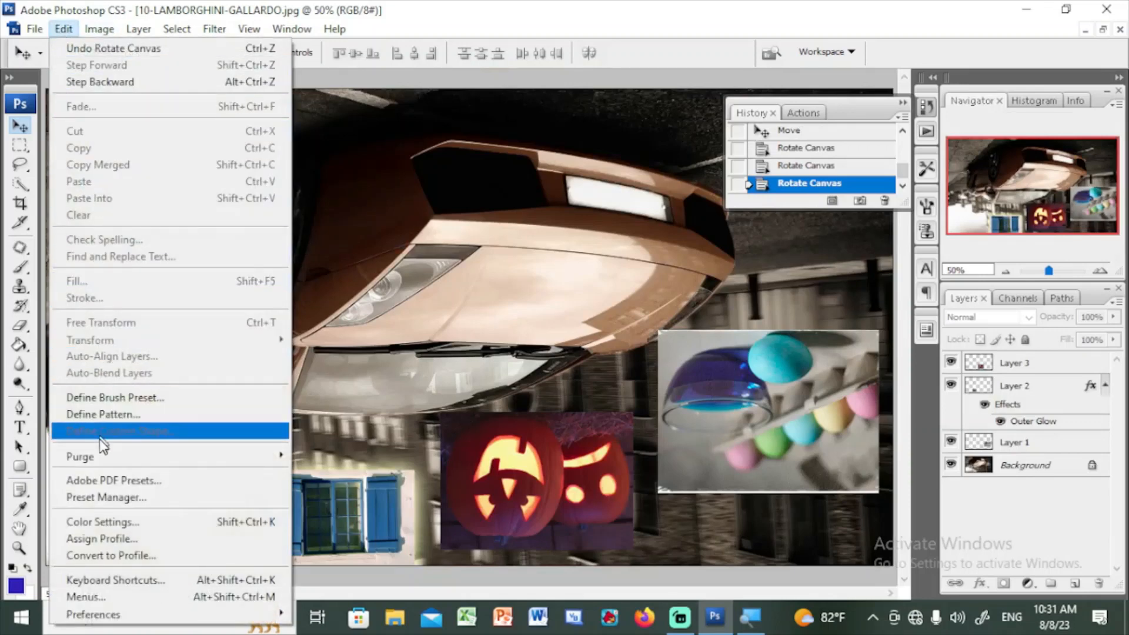
mouse_move(103, 461)
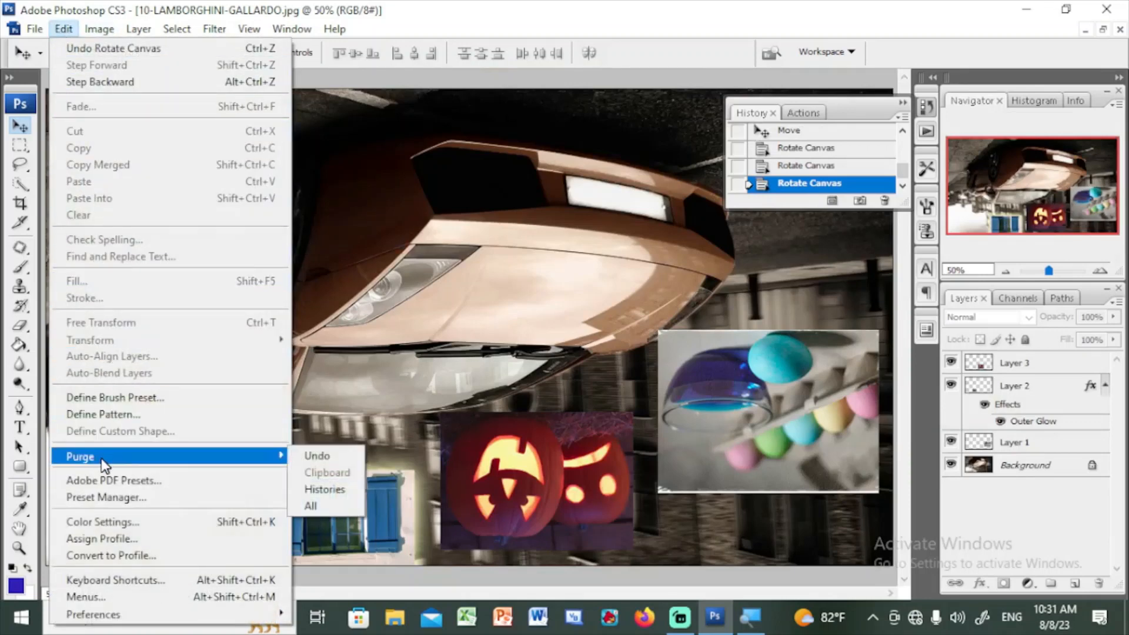
left_click(813, 137)
left_click(808, 131)
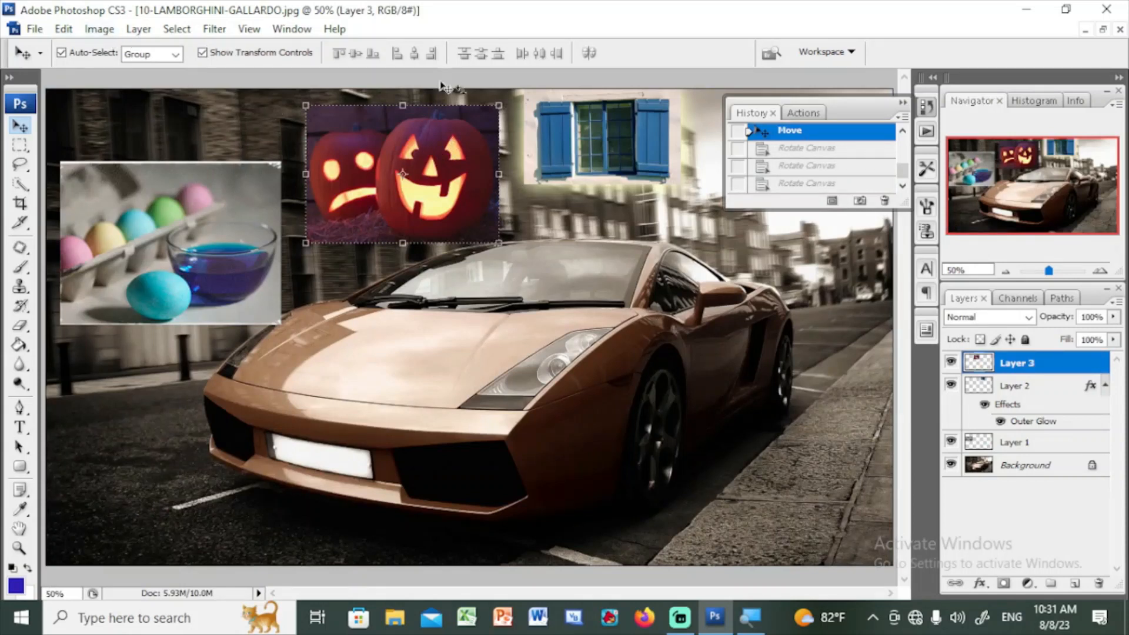
Rotate only the pumpkin layer, Layer 3, by 180° with the Transform command.
left_click(61, 29)
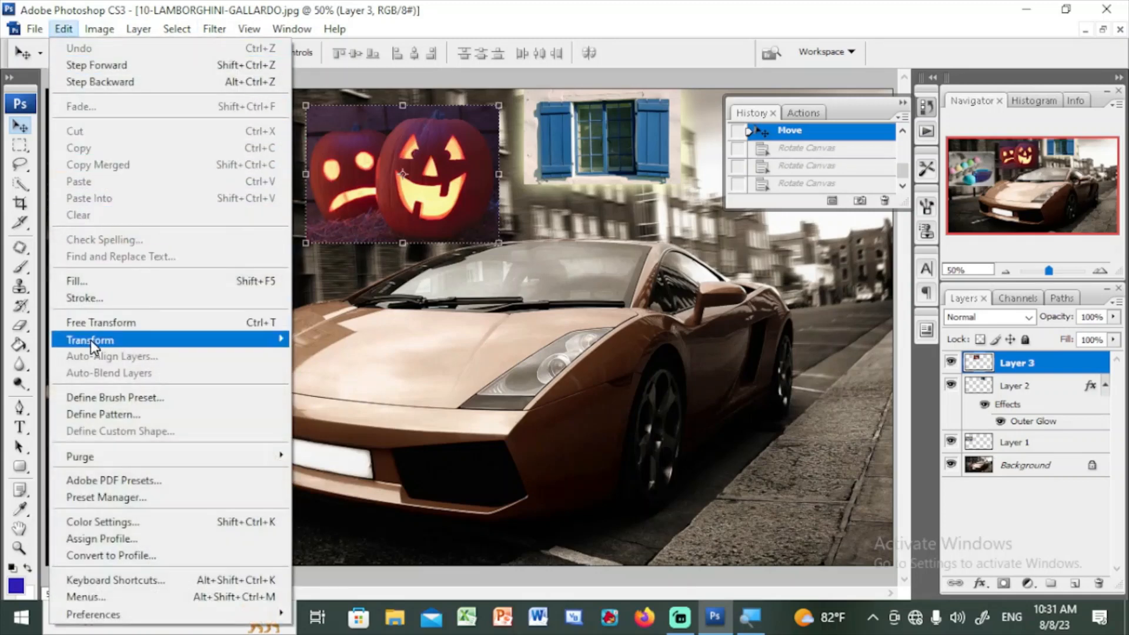
mouse_move(91, 341)
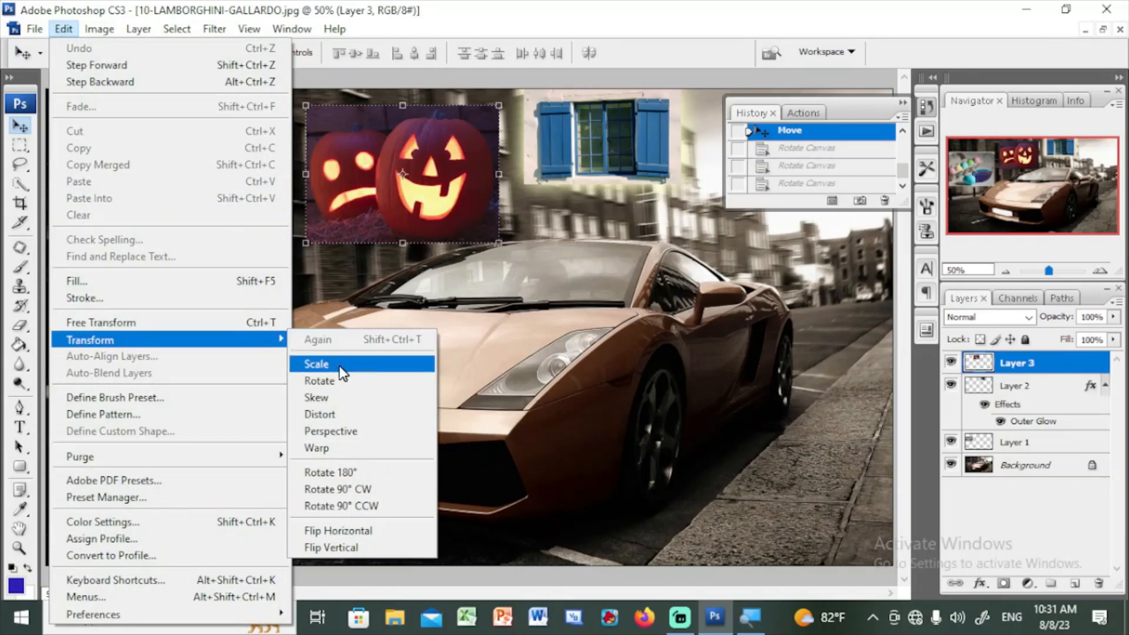
left_click(356, 472)
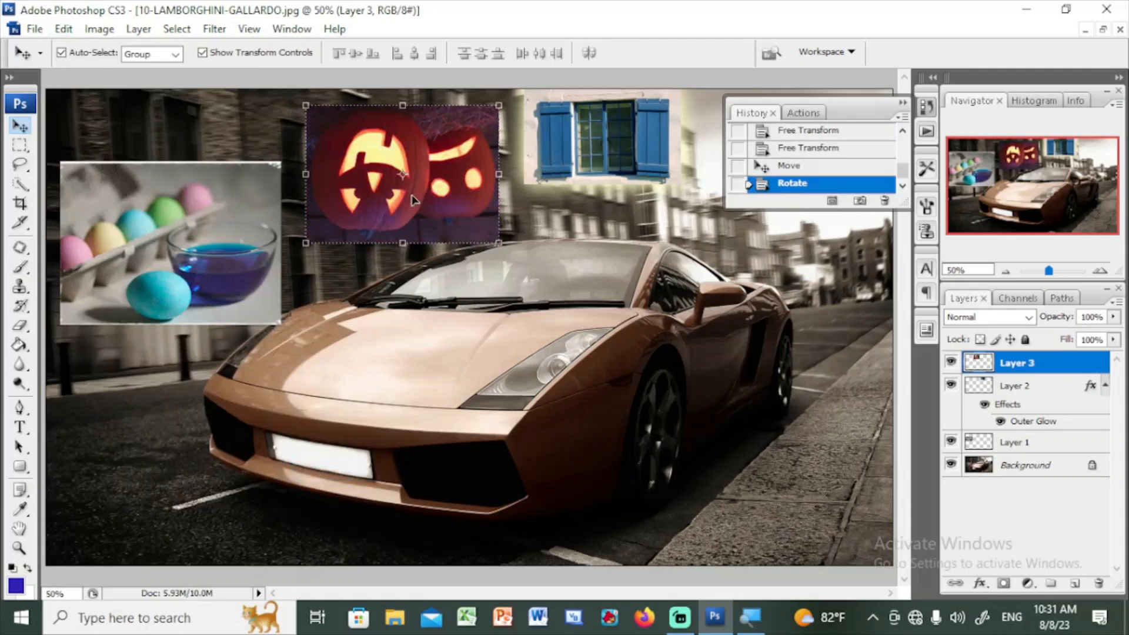
Rotate the pumpkin layer, Layer 3, by another 180° so the pumpkins stand upright again.
left_click(64, 31)
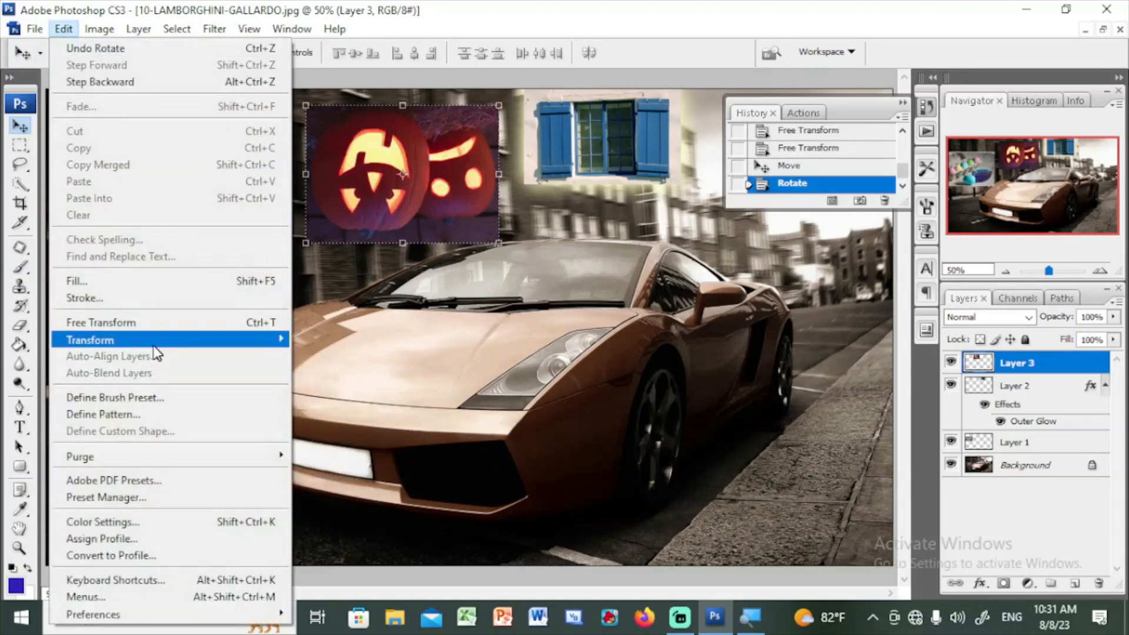
mouse_move(153, 345)
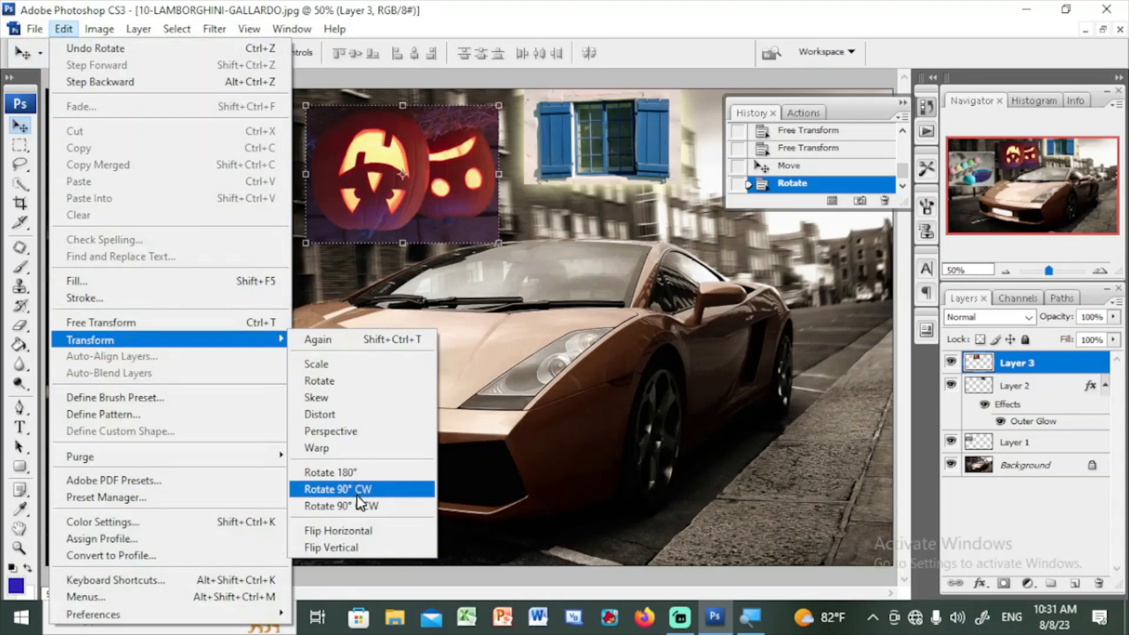
left_click(370, 474)
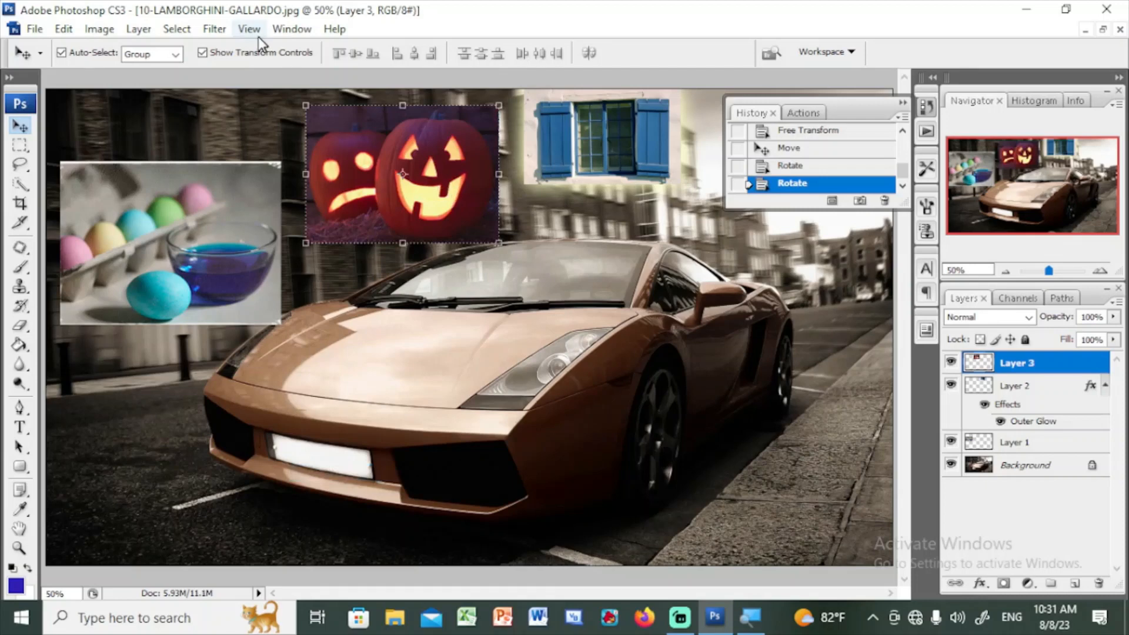
Select the Easter egg picture, Layer 1, and flip it horizontally with the Transform command.
left_click(221, 266)
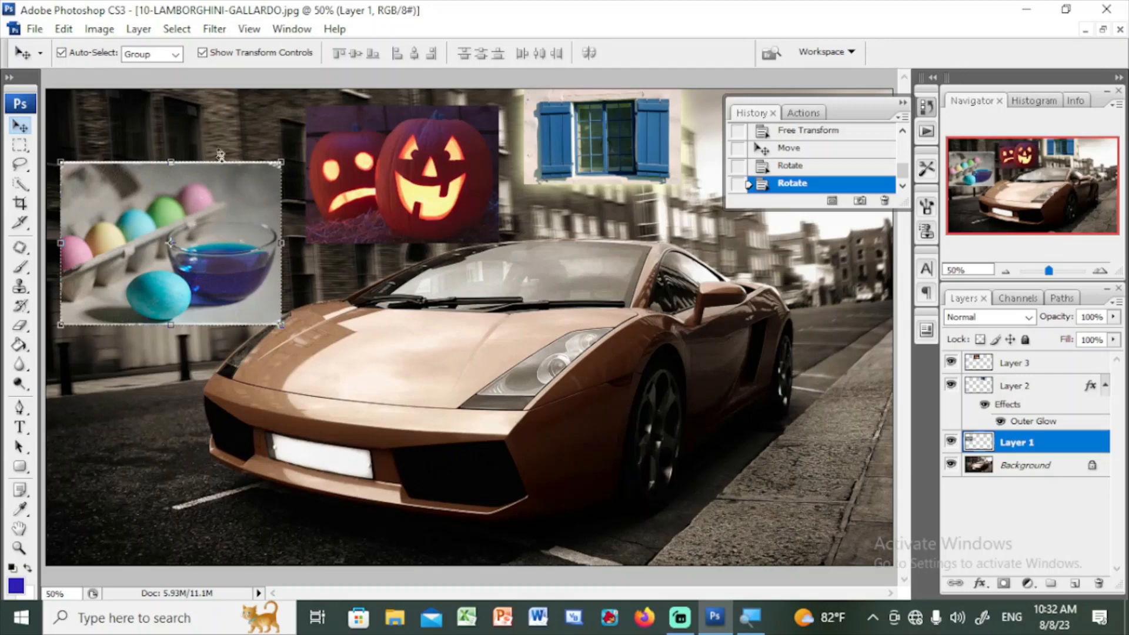
left_click(63, 29)
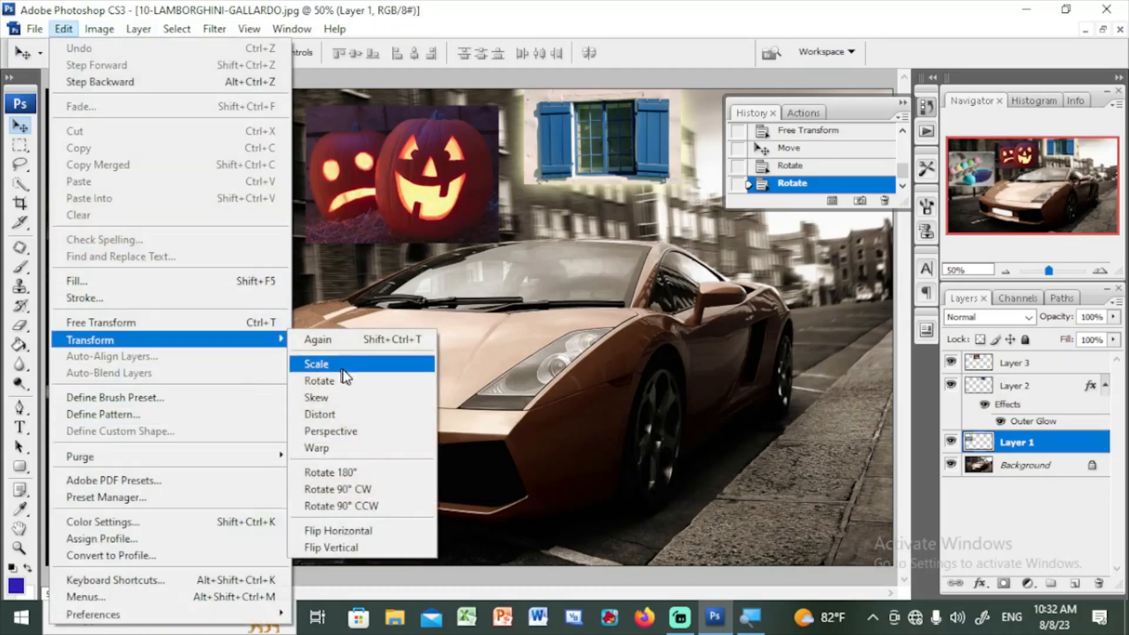
left_click(361, 529)
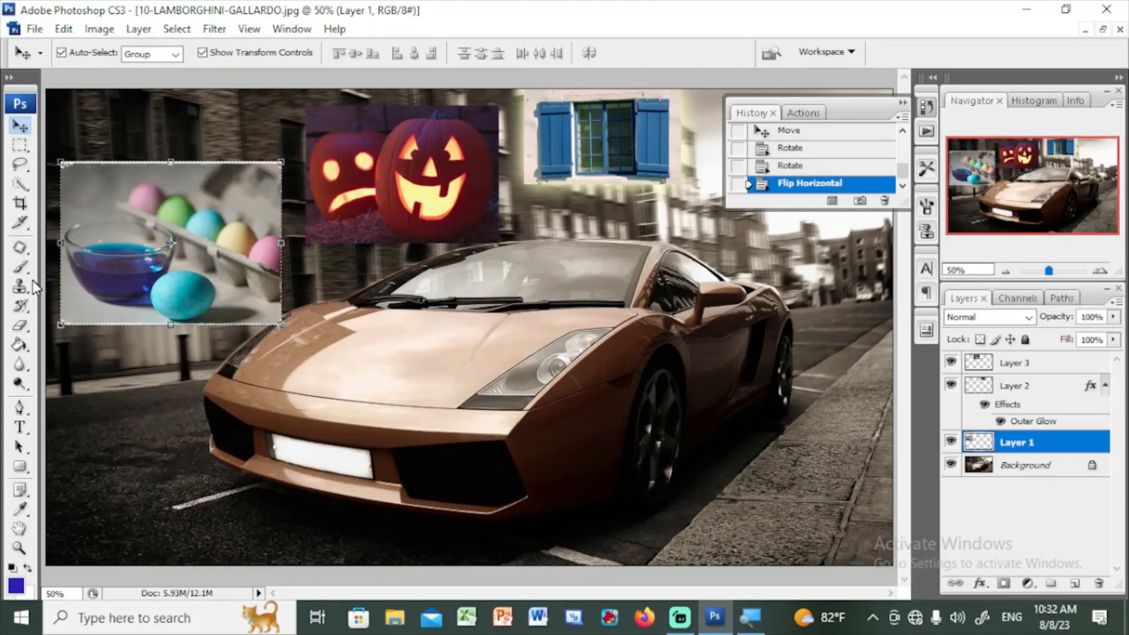
Select the pumpkin picture, Layer 3, and flip it horizontally with the Transform command.
left_click(473, 151)
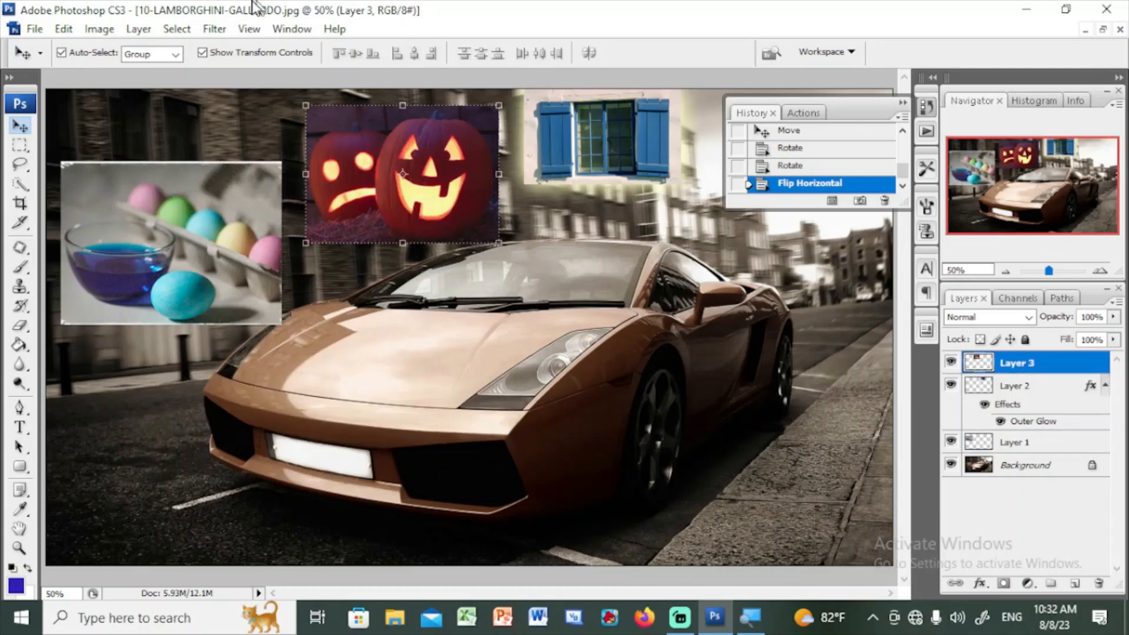
left_click(63, 29)
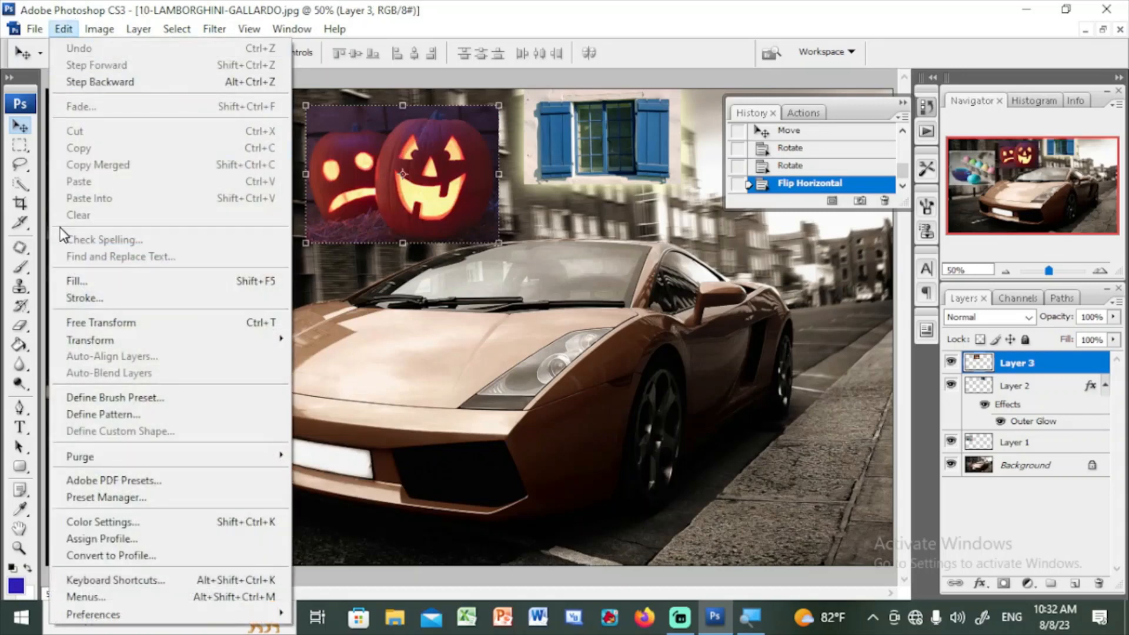
mouse_move(94, 341)
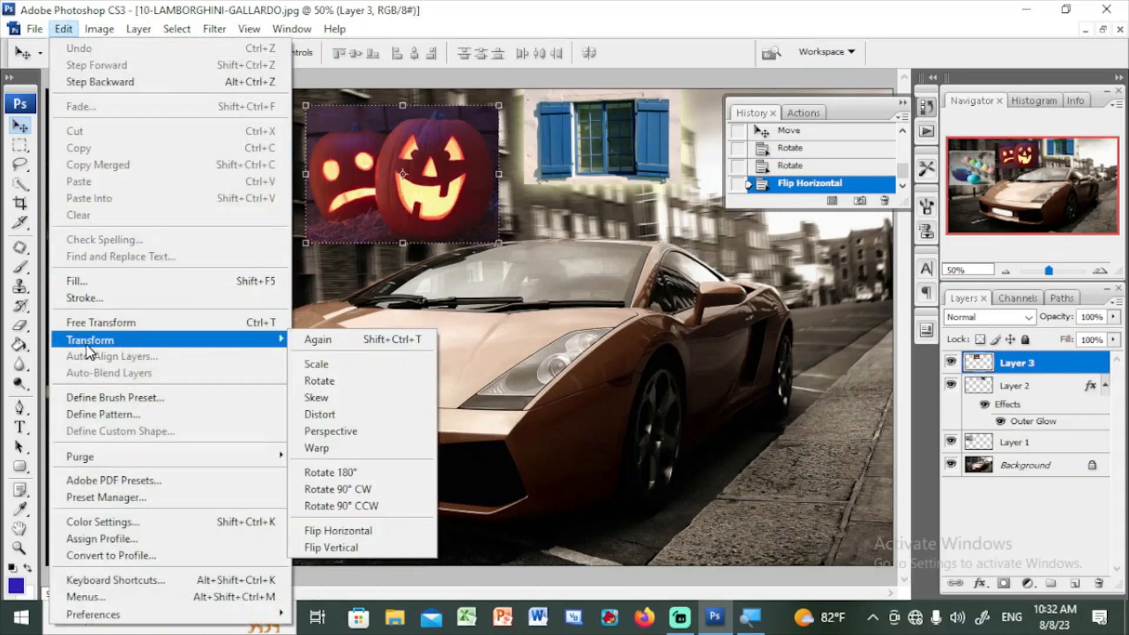
left_click(361, 531)
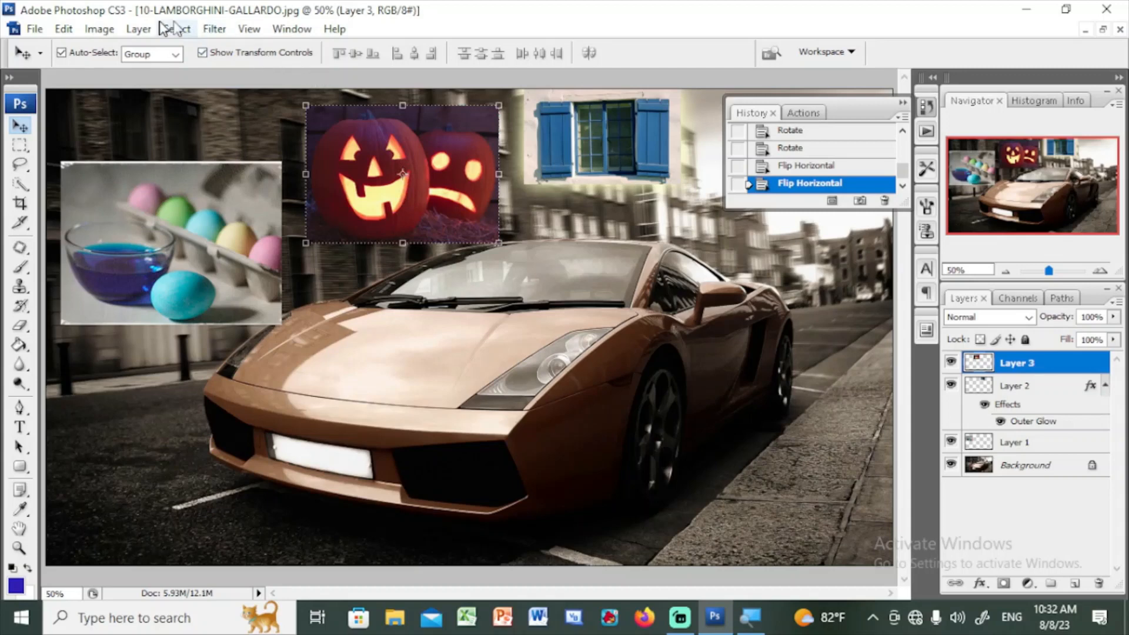
Flip the pumpkin layer vertically, and flip it vertically a second time to bring it back upright.
left_click(65, 30)
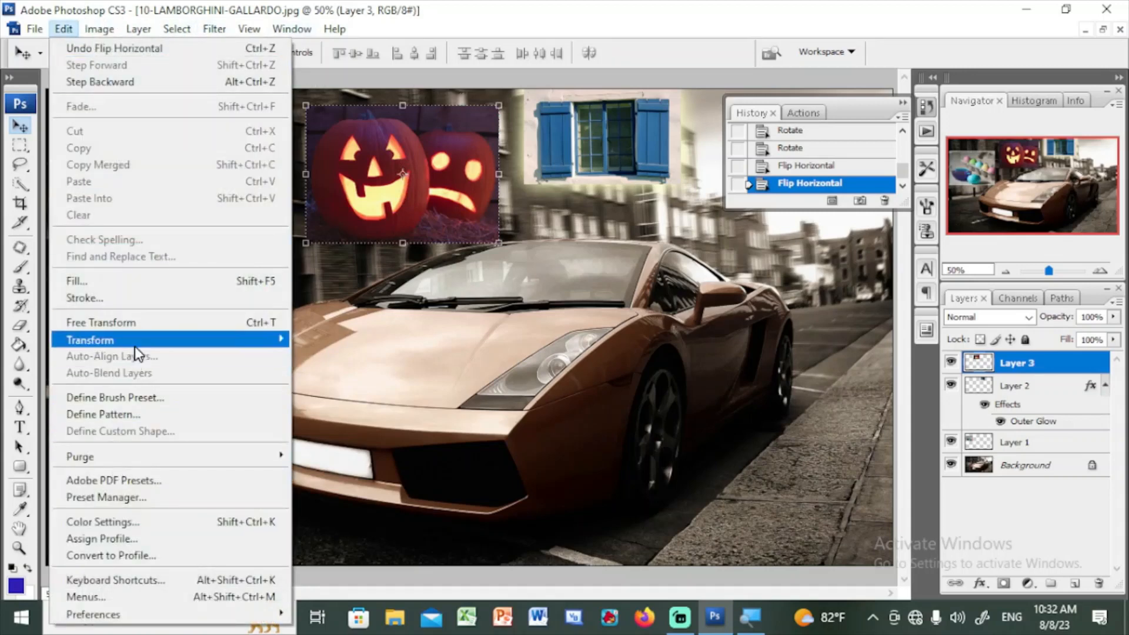
mouse_move(136, 346)
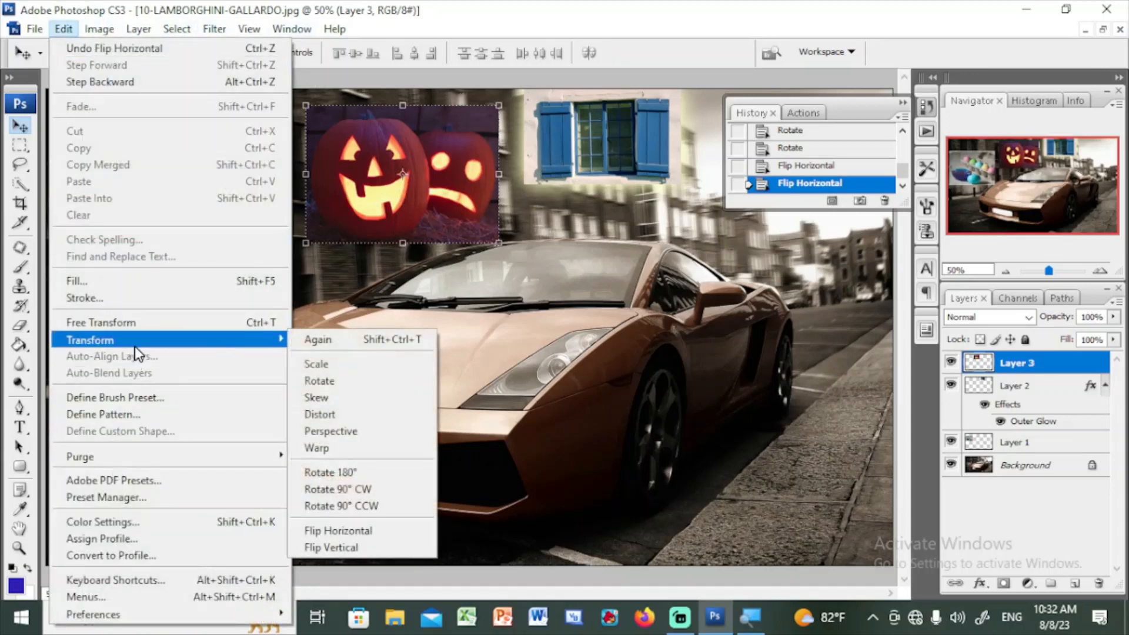
left_click(333, 547)
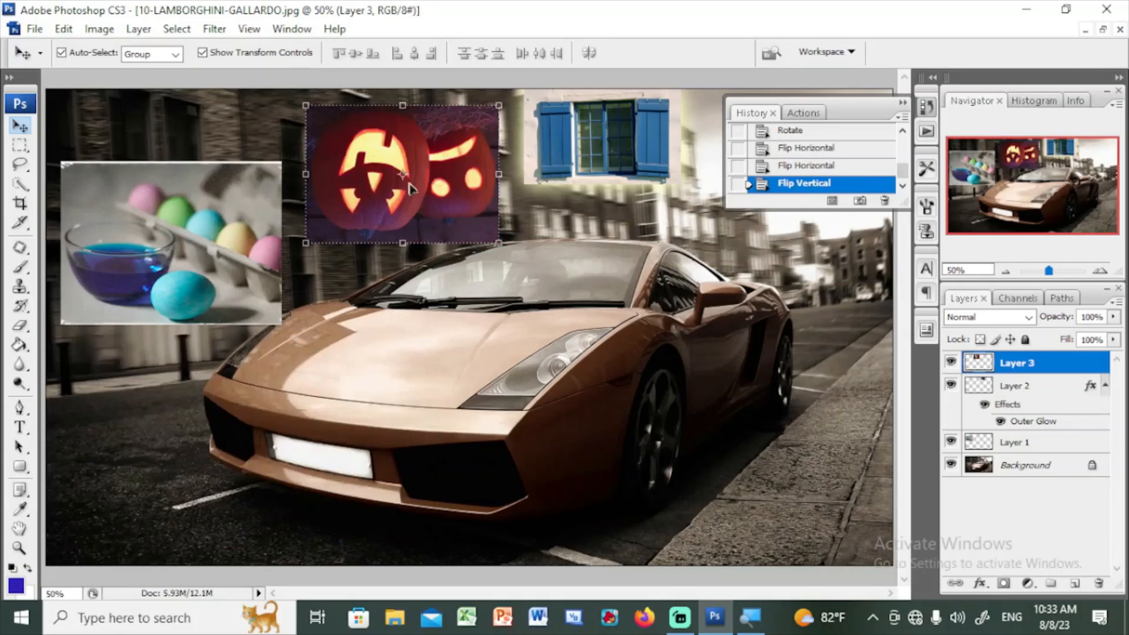
left_click(65, 30)
mouse_move(114, 341)
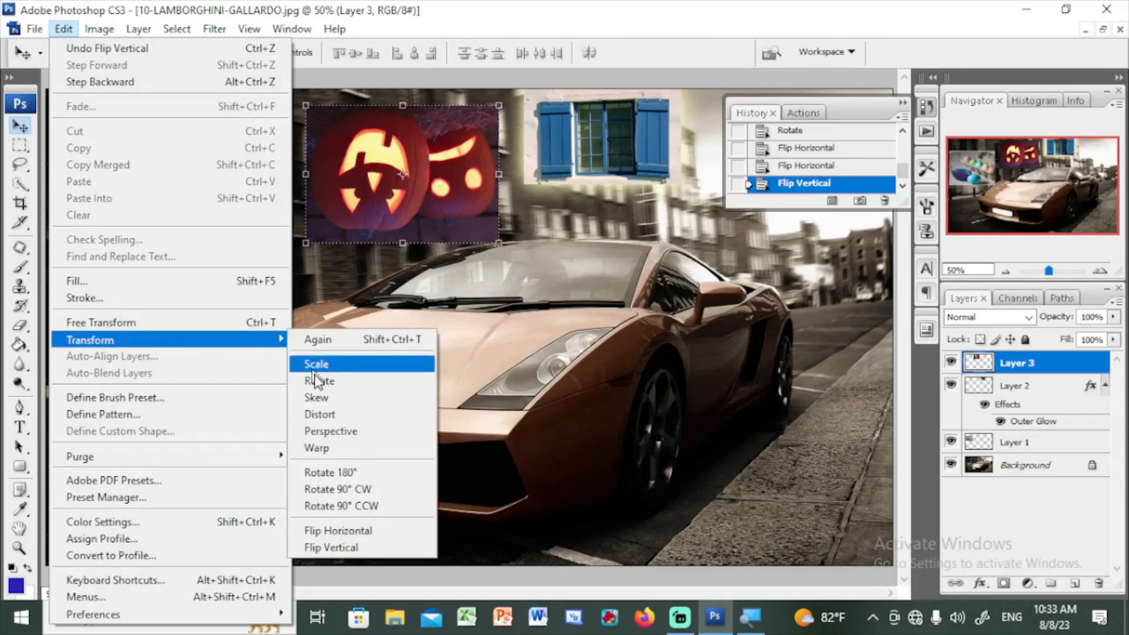
left_click(338, 545)
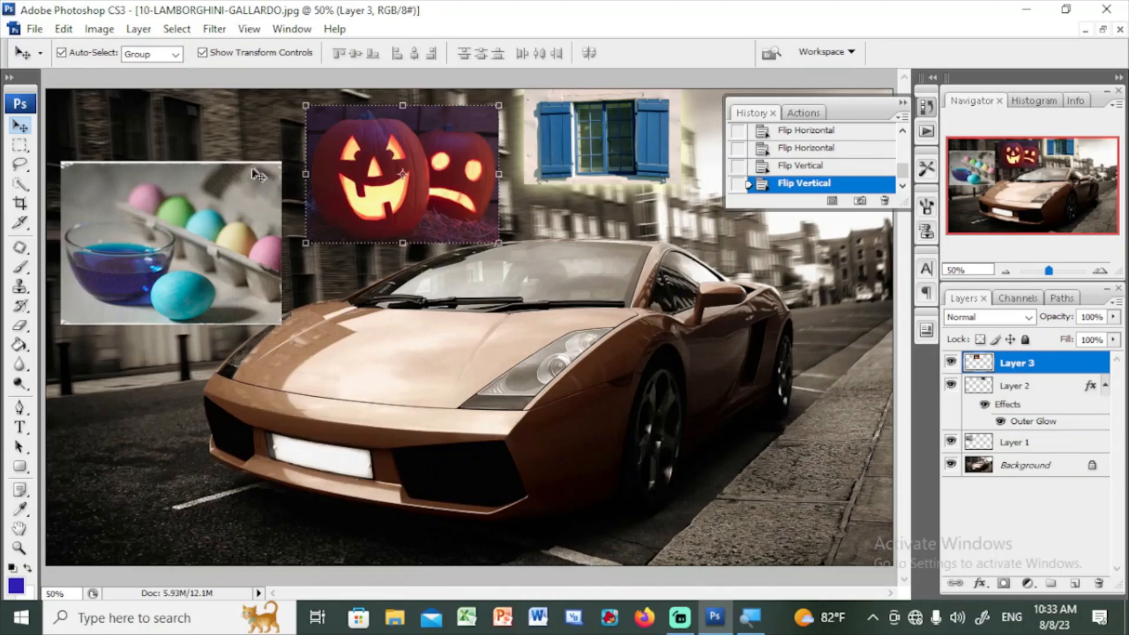
Open the list of Transform commands for the pumpkin layer, Layer 3.
left_click(75, 30)
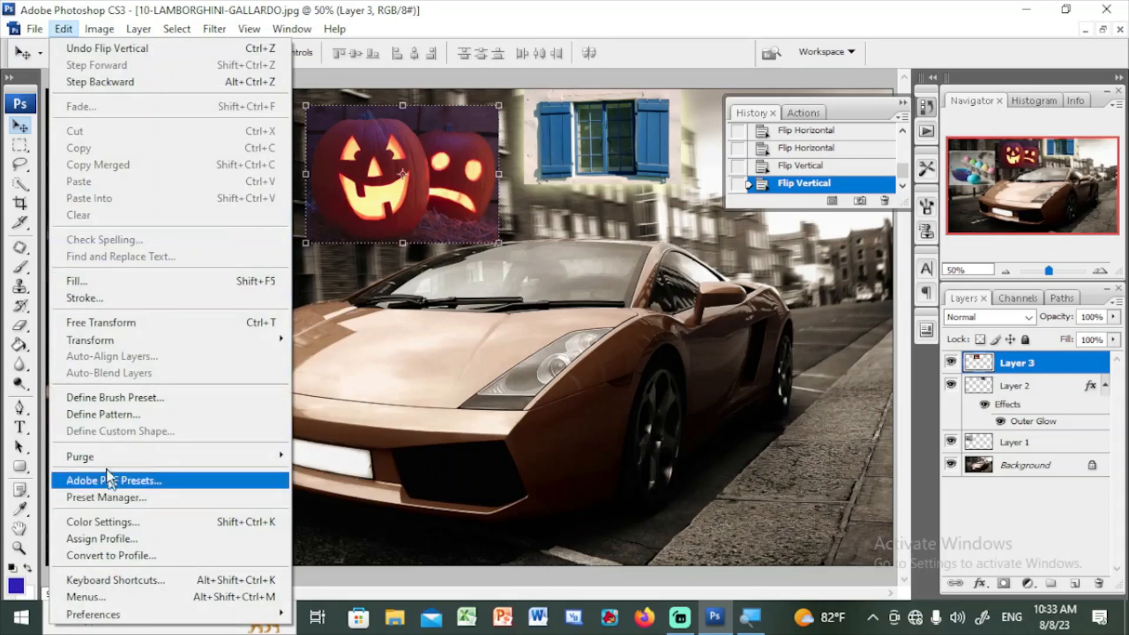
mouse_move(107, 341)
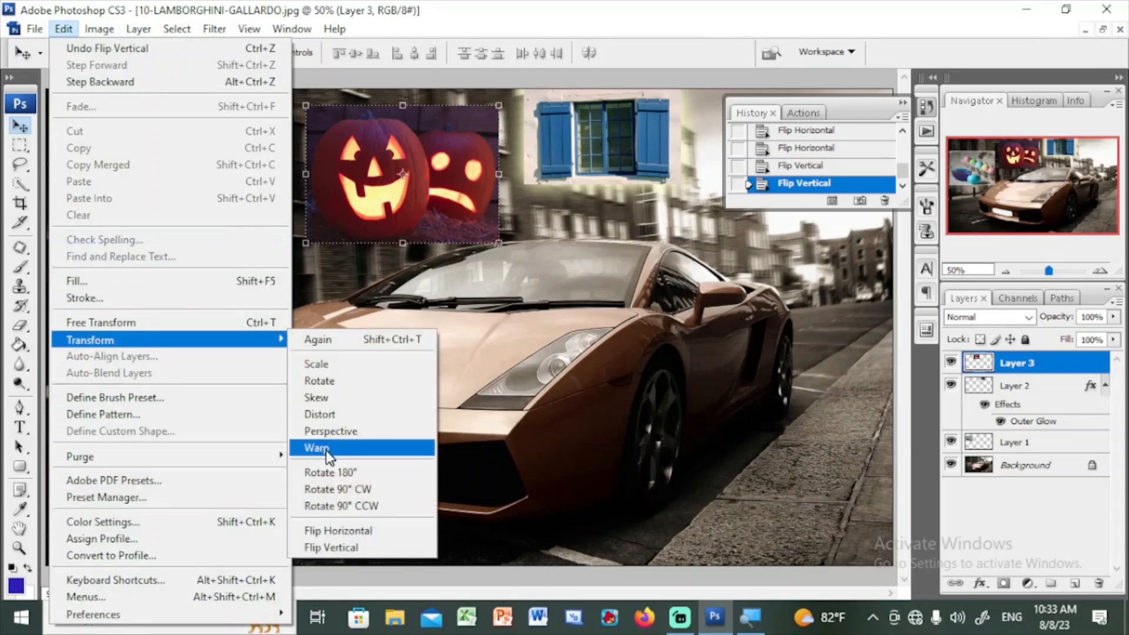